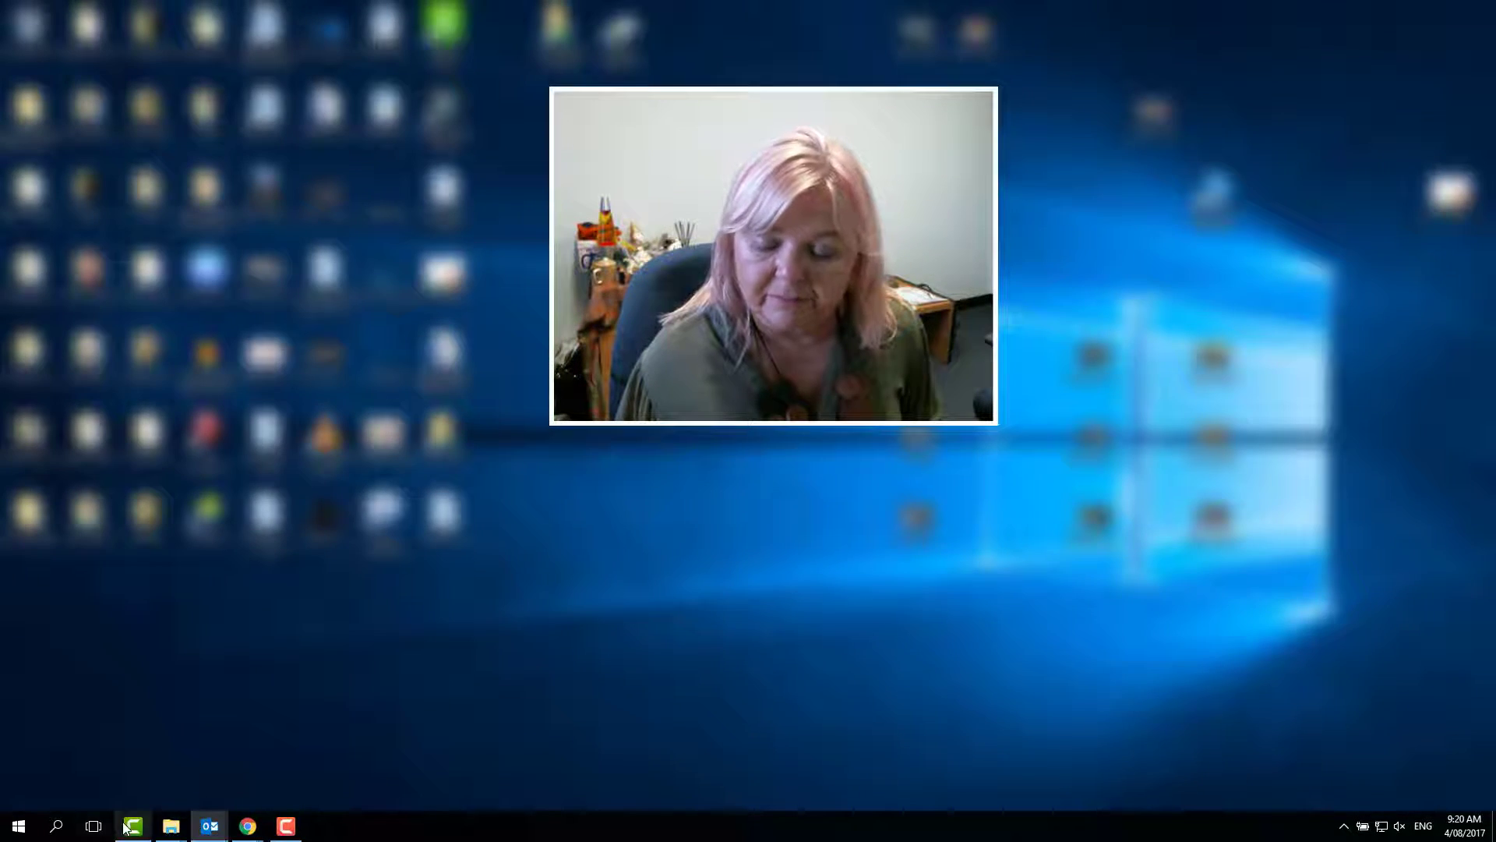
Switch to Camtasia
mouse_move(134, 825)
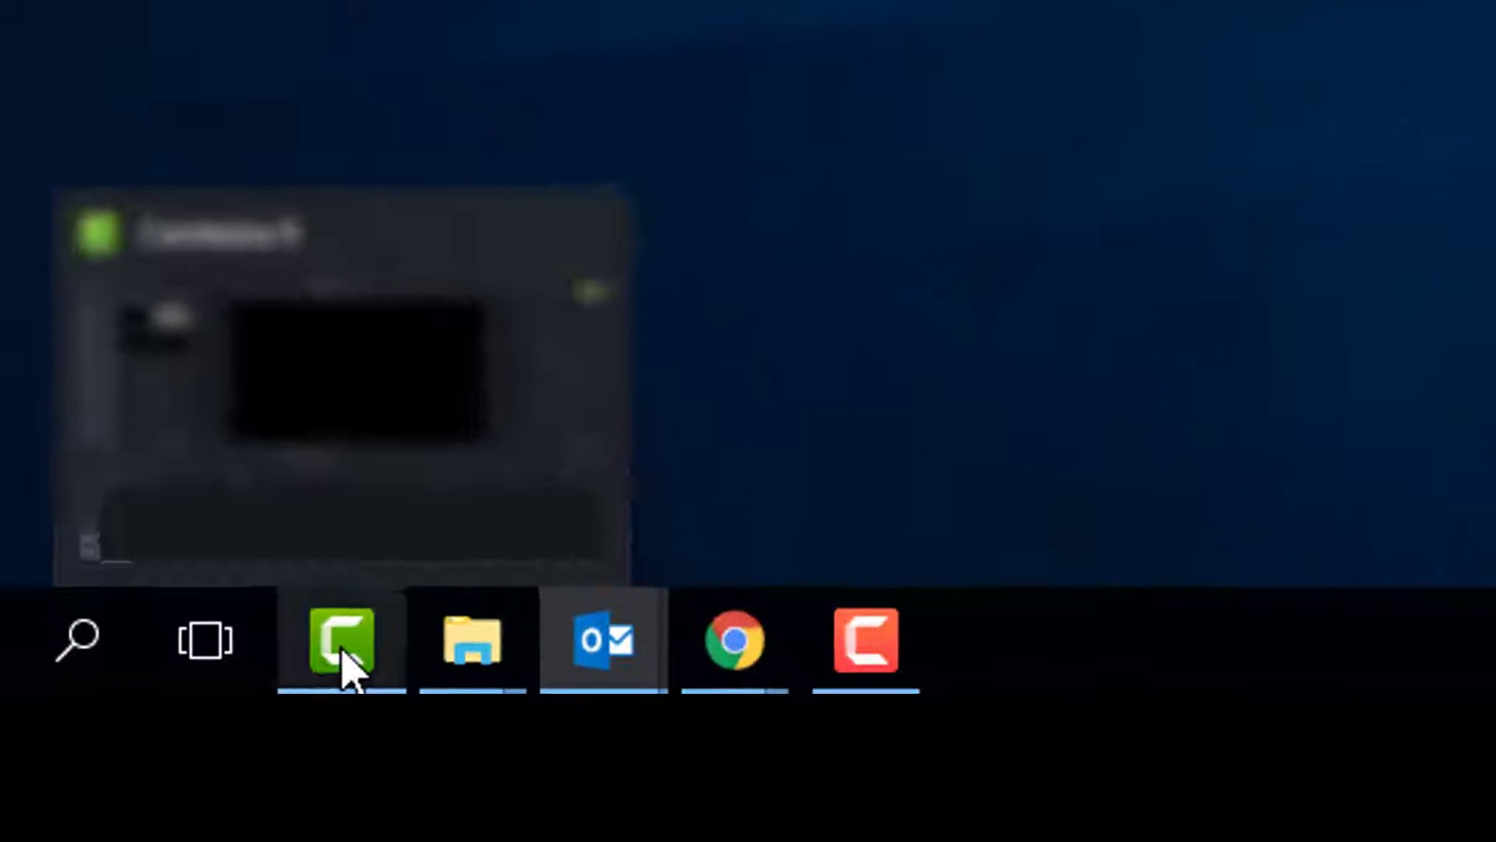
click(212, 758)
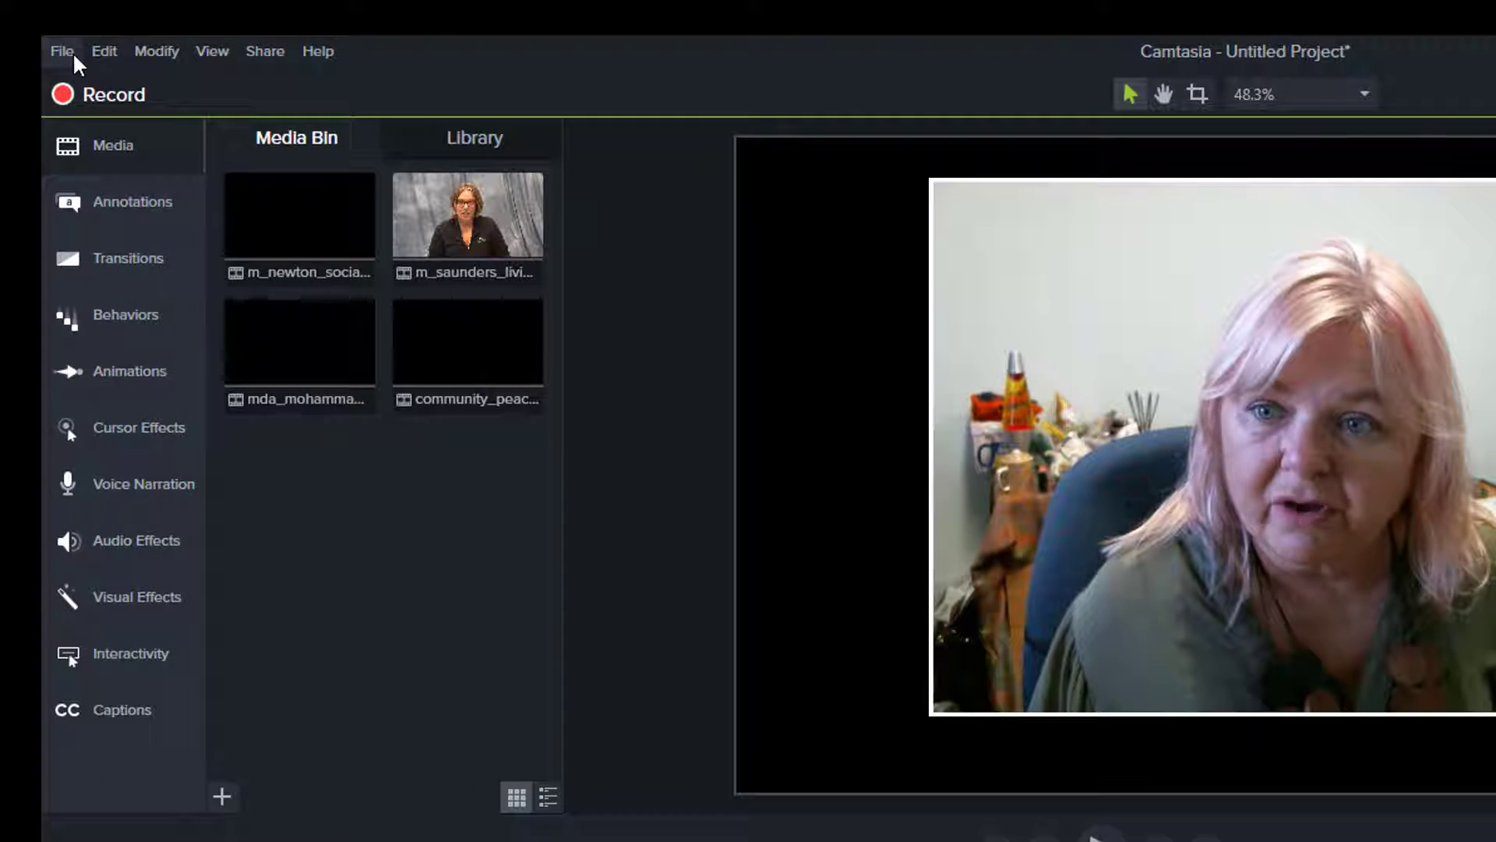
click(64, 51)
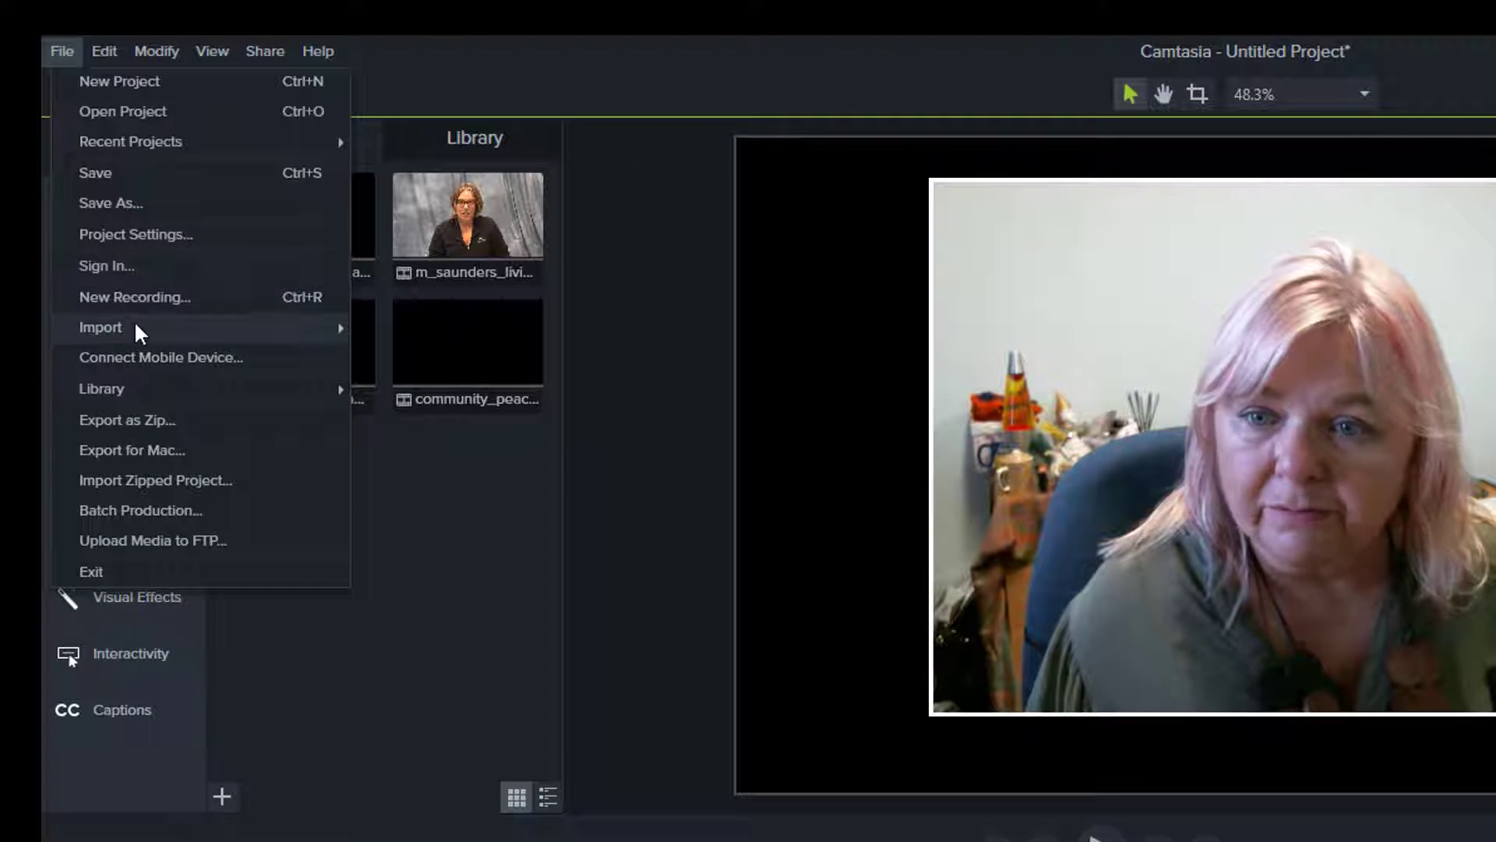
mouse_move(136, 324)
click(413, 327)
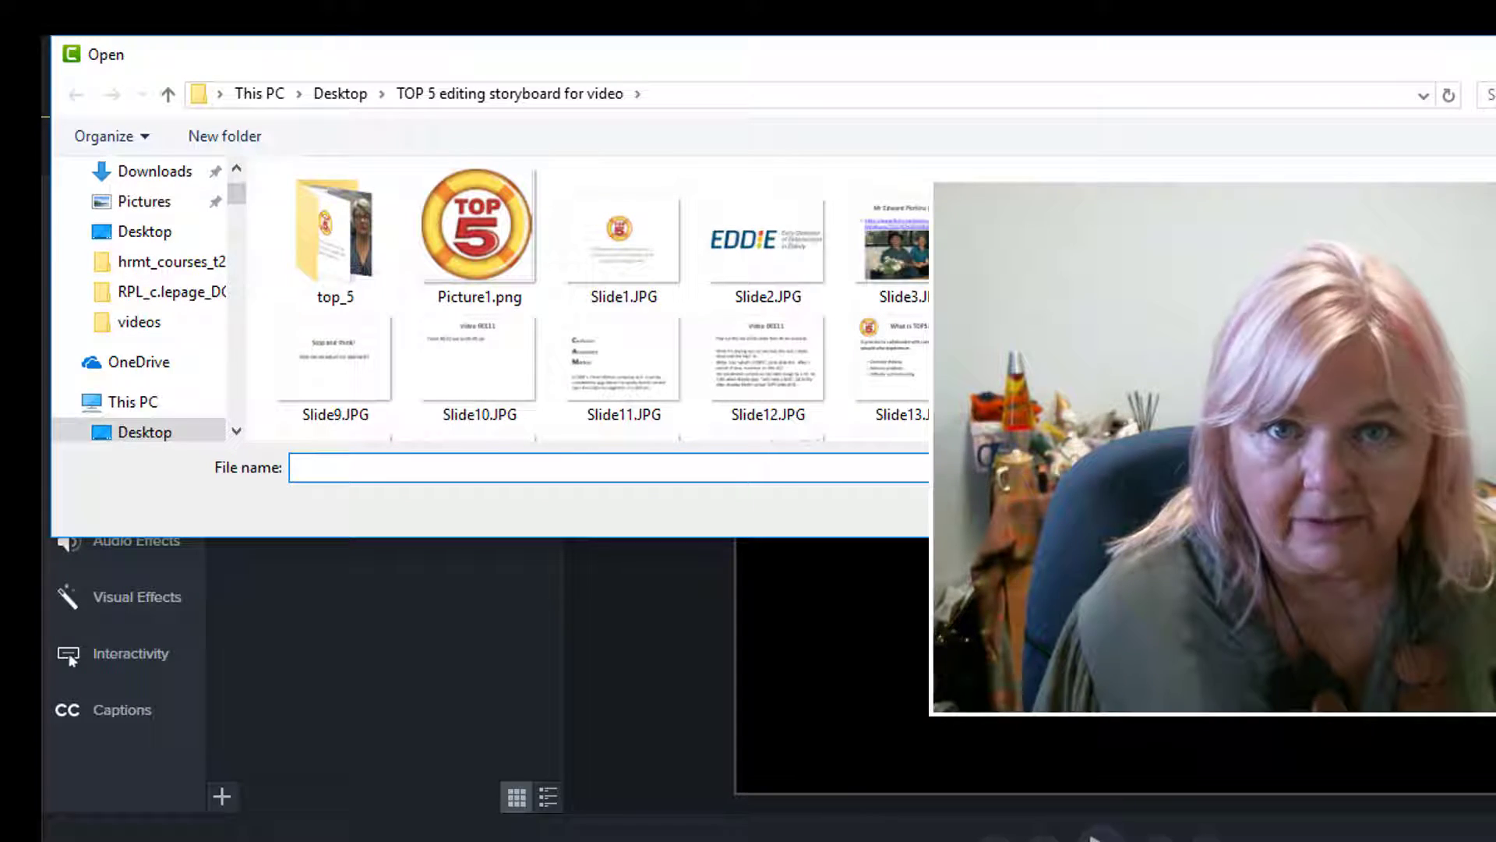
key(Escape)
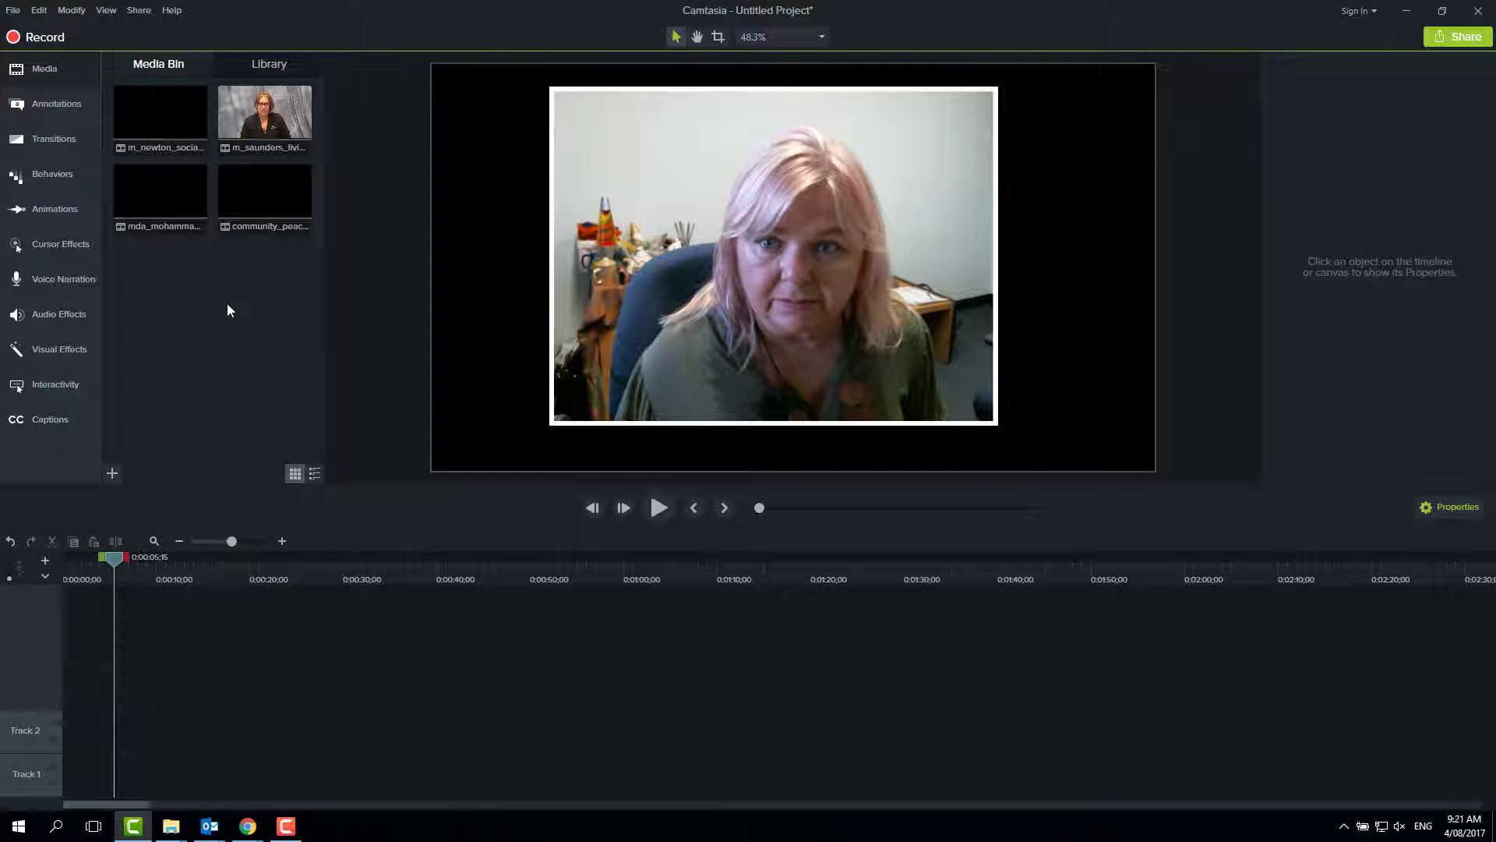
Try placing the Livingstone interview clip on the timeline with the playhead at the start, and remove it
drag(264, 113, 55, 728)
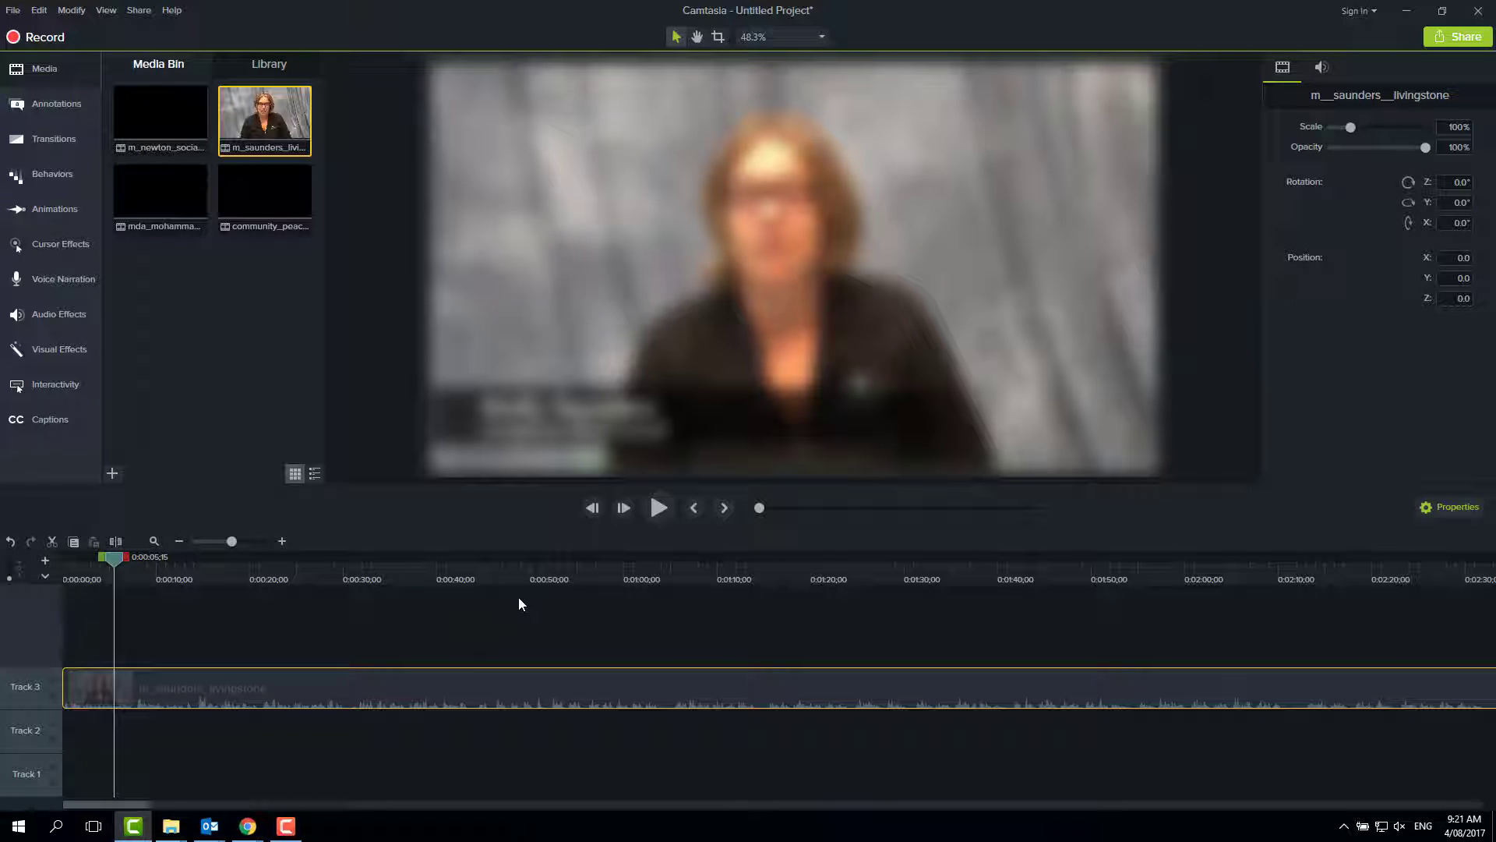
drag(114, 557, 63, 577)
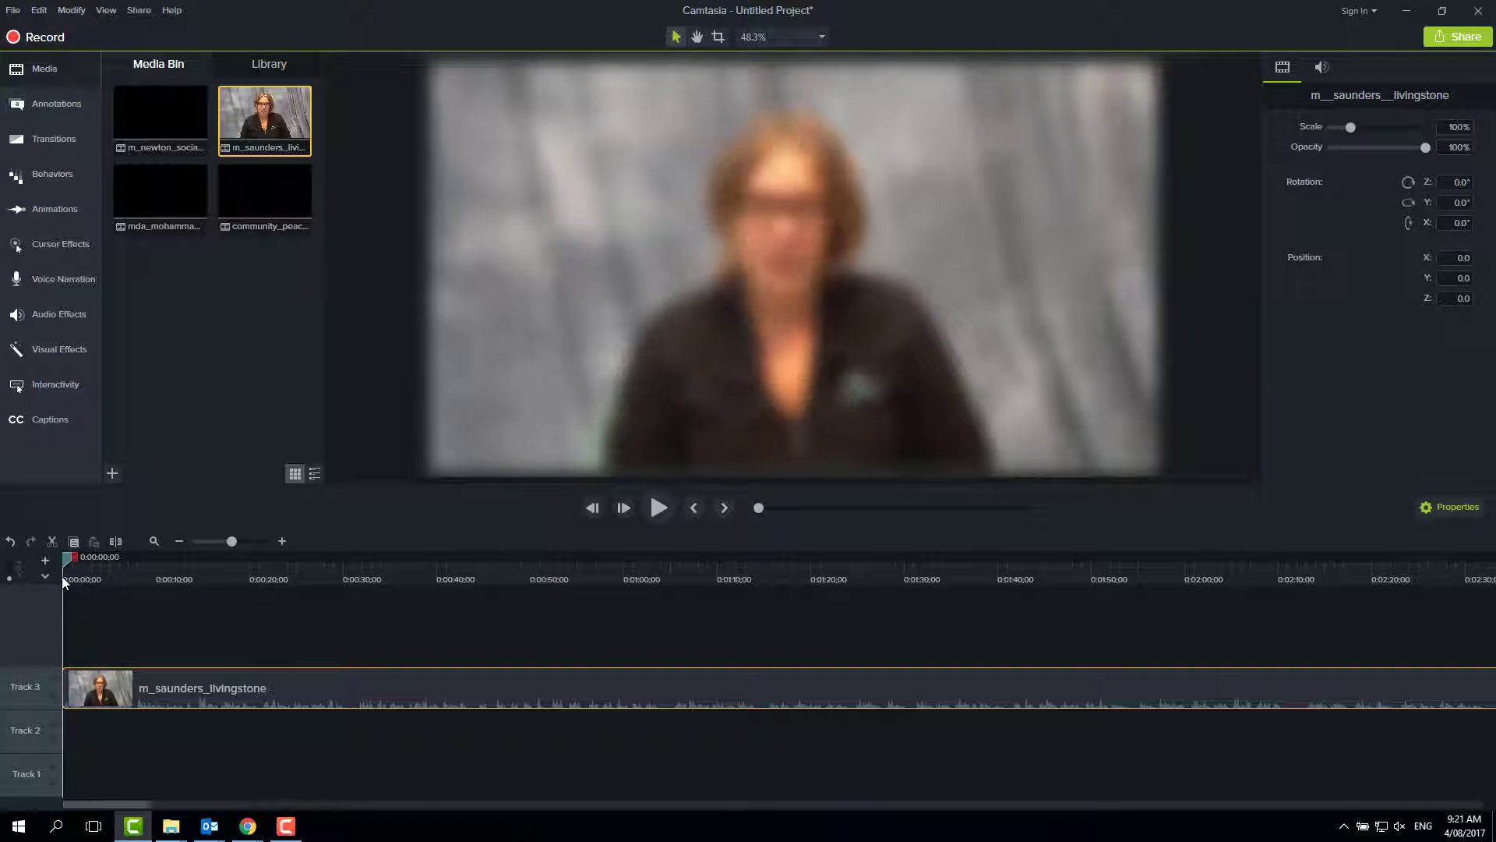
key(Delete)
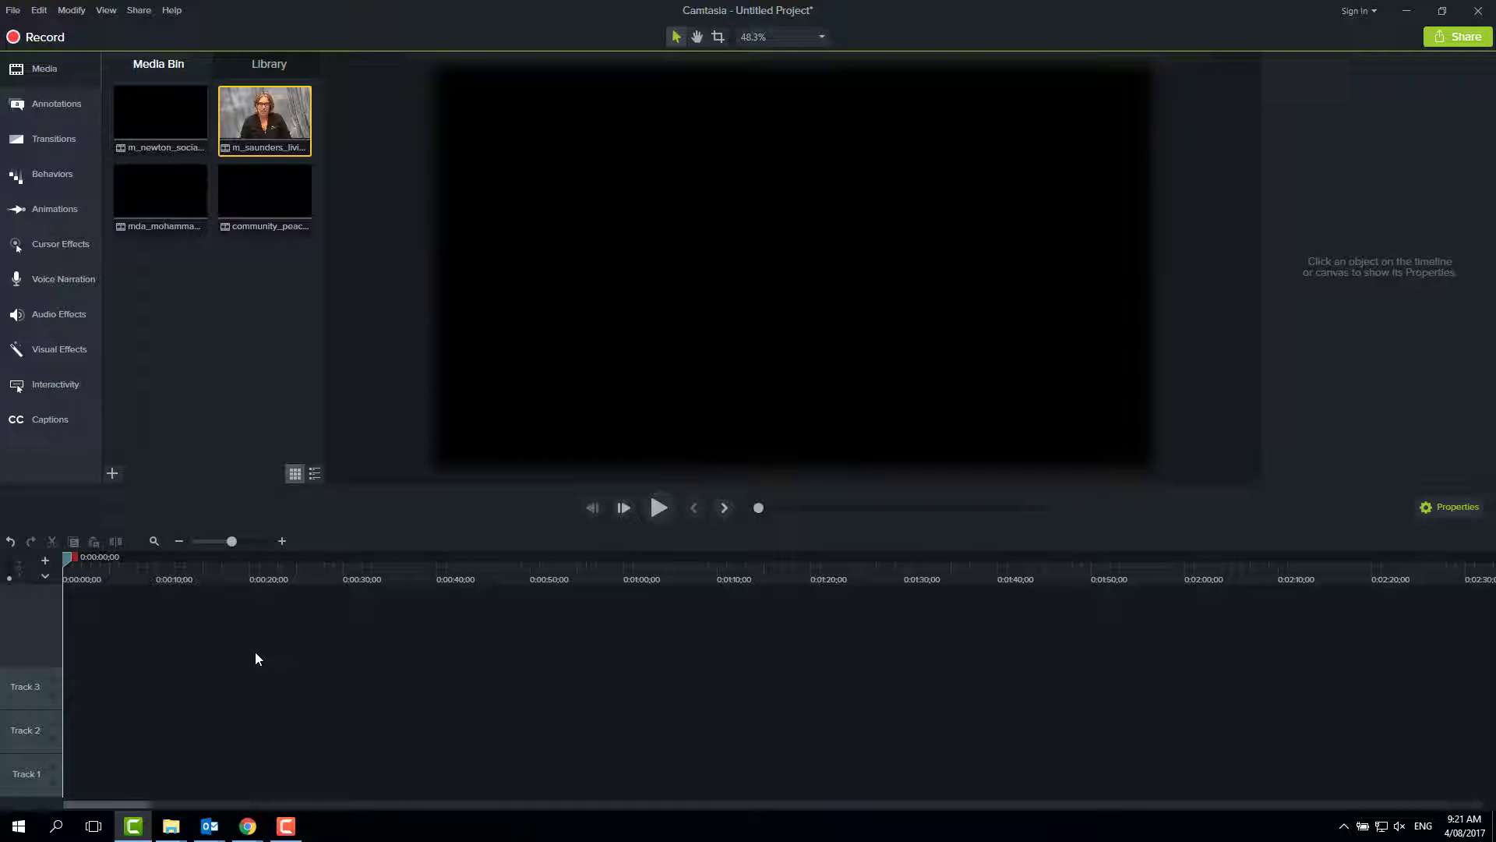
Add the Livingstone interview clip from the media bin to the timeline at the playhead
drag(263, 128, 156, 645)
drag(7, 748, 55, 708)
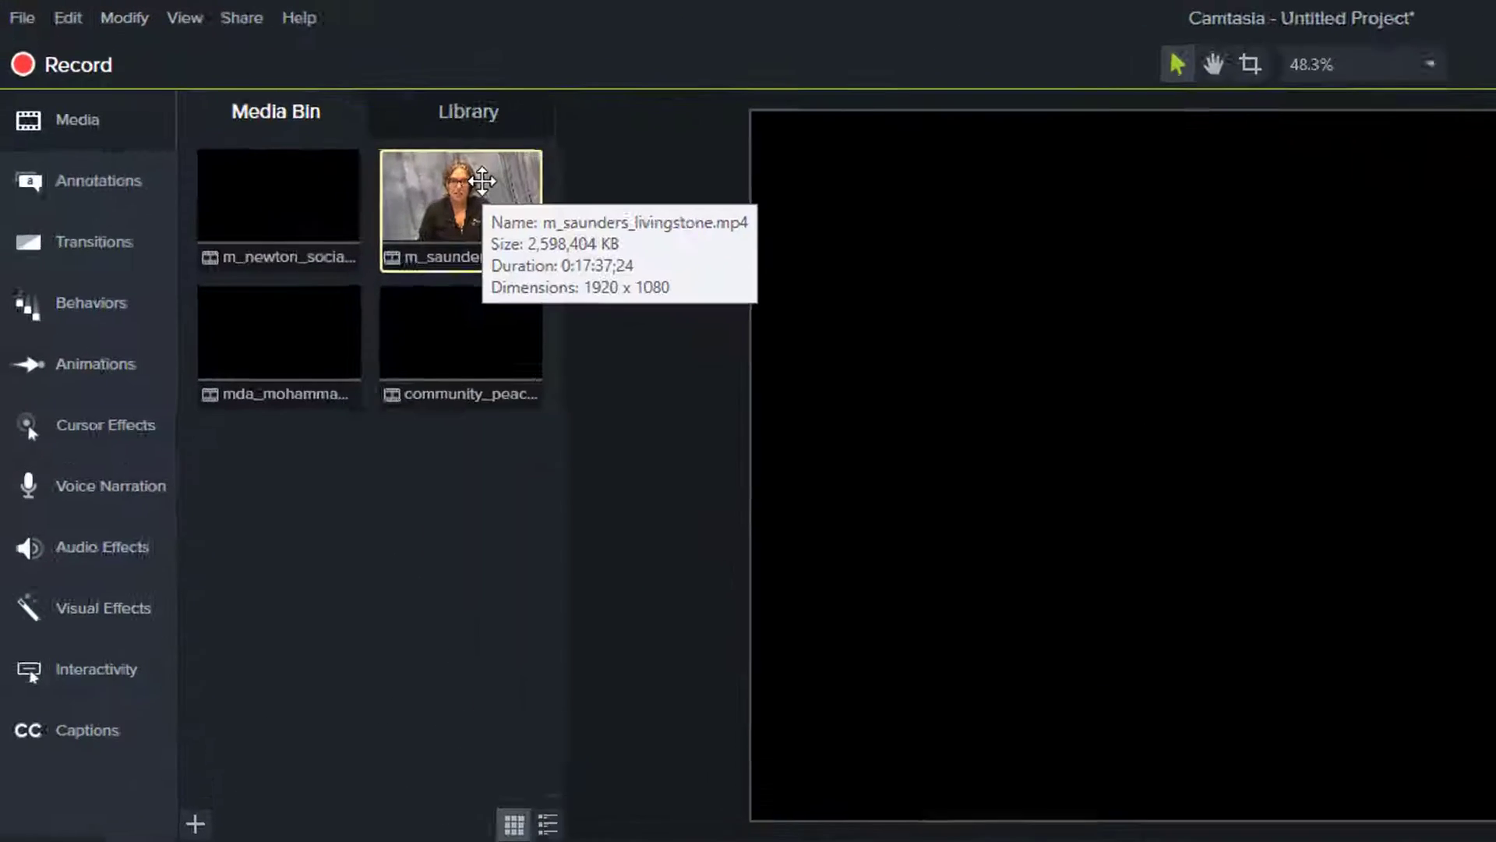
right_click(283, 110)
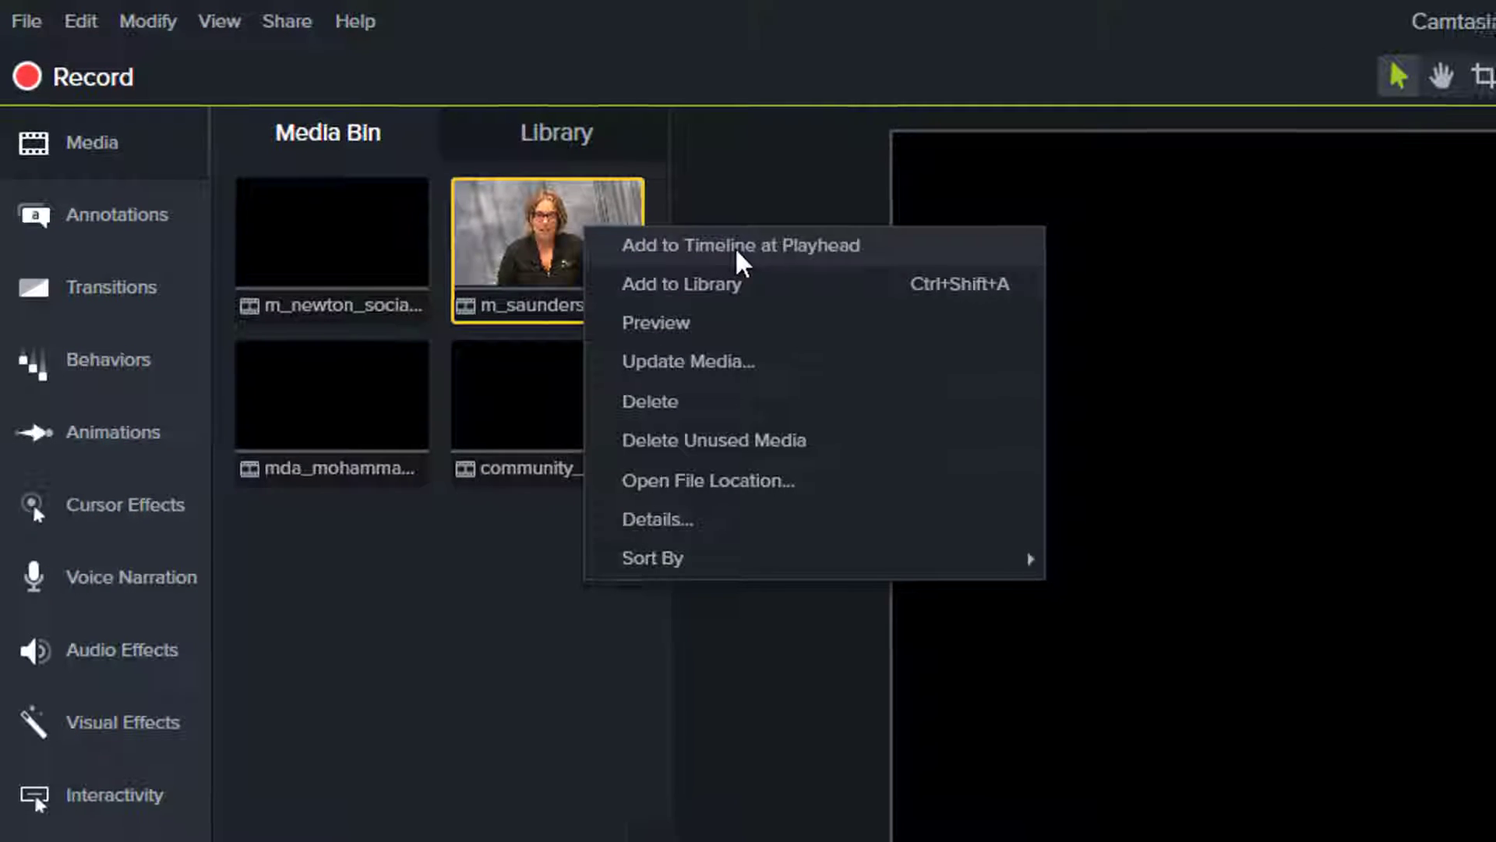
click(738, 247)
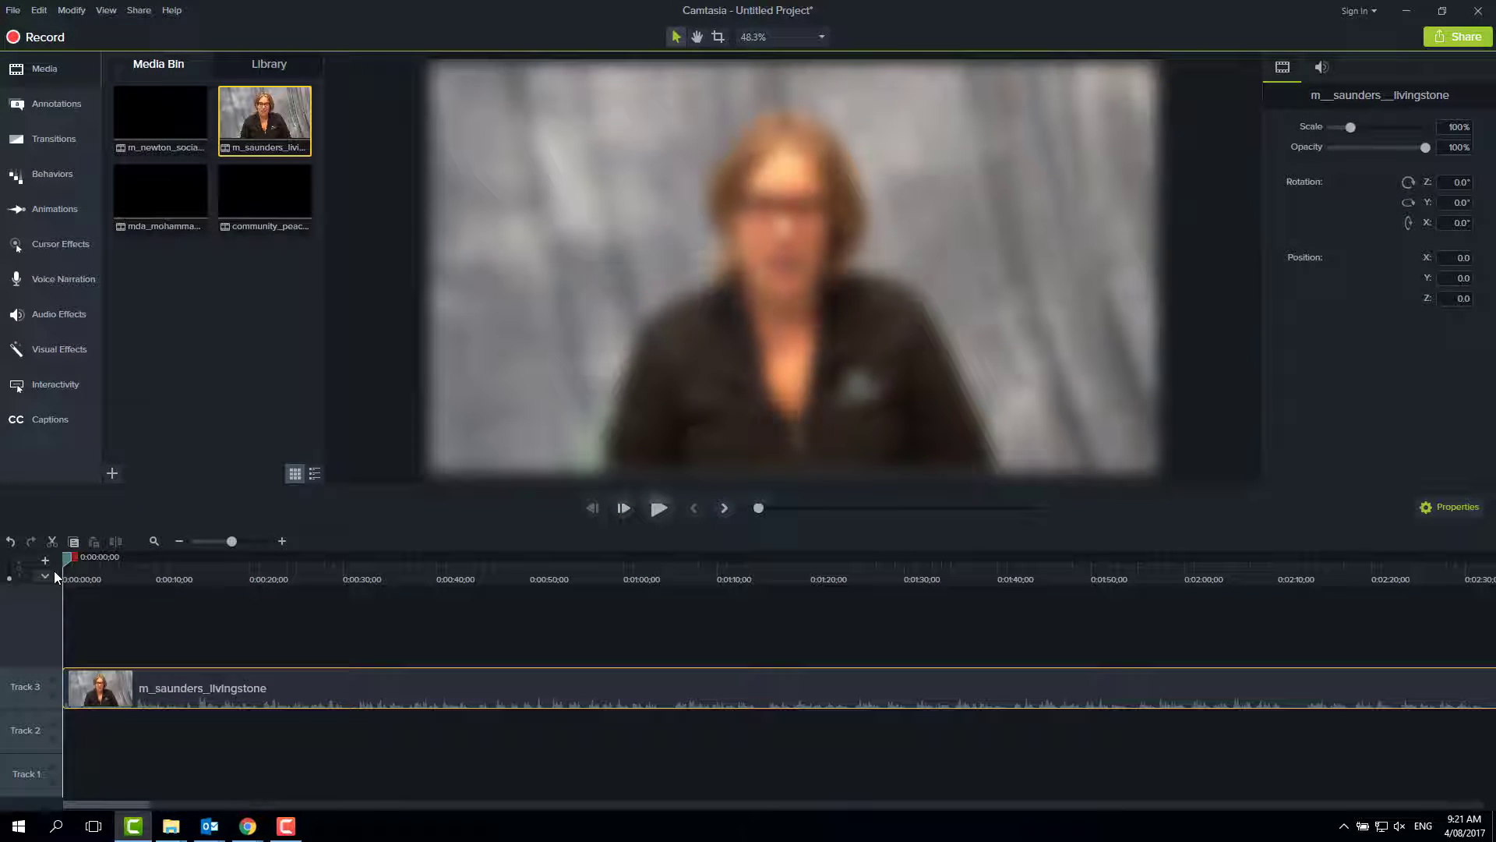
Cut the opening of the interview clip from 0:00:00;00 to 0:00:20;25
drag(65, 558, 141, 594)
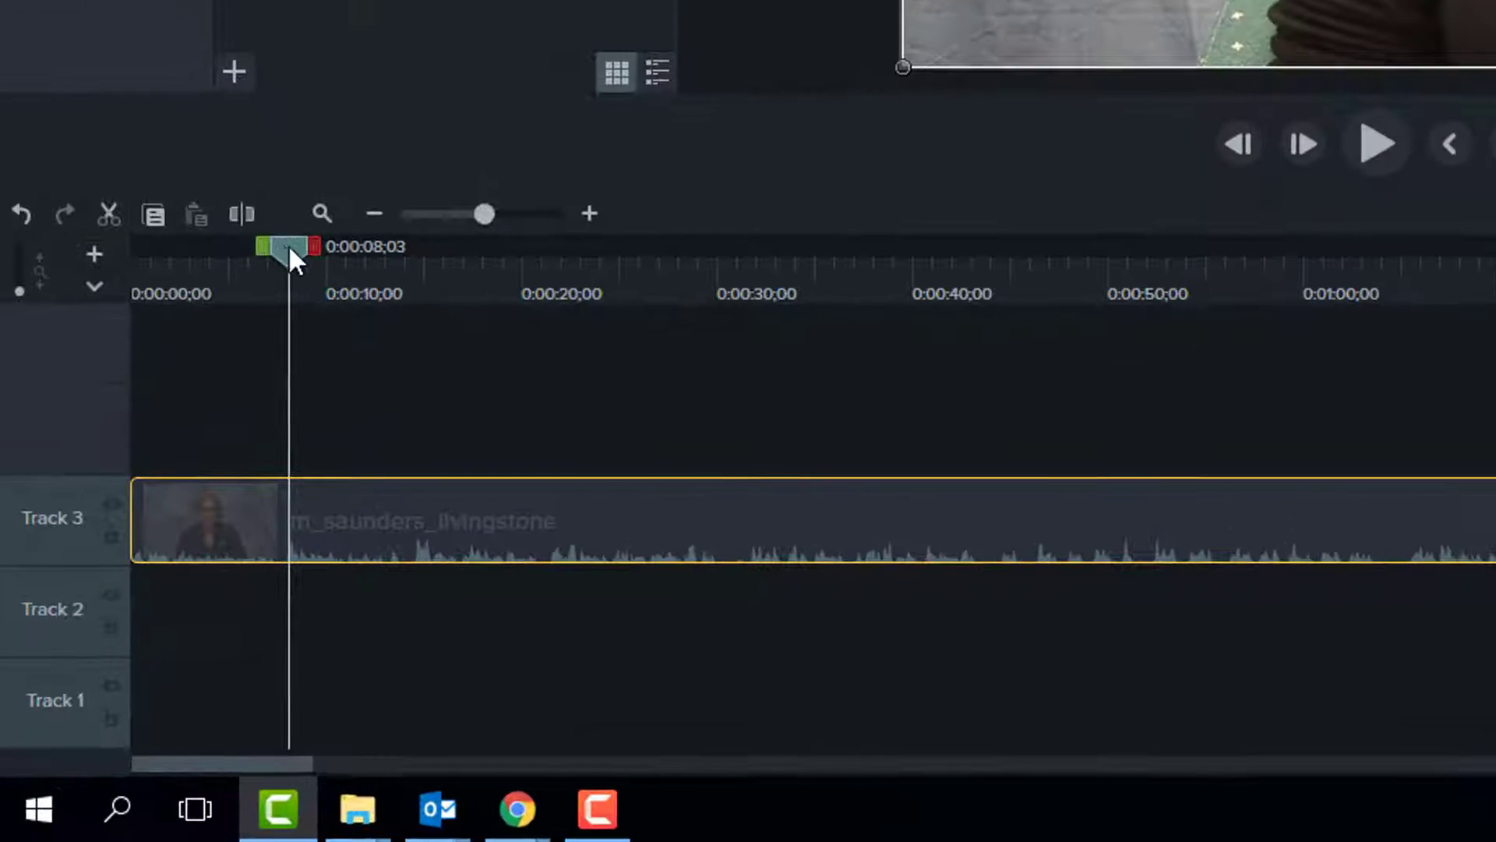
drag(290, 257, 533, 248)
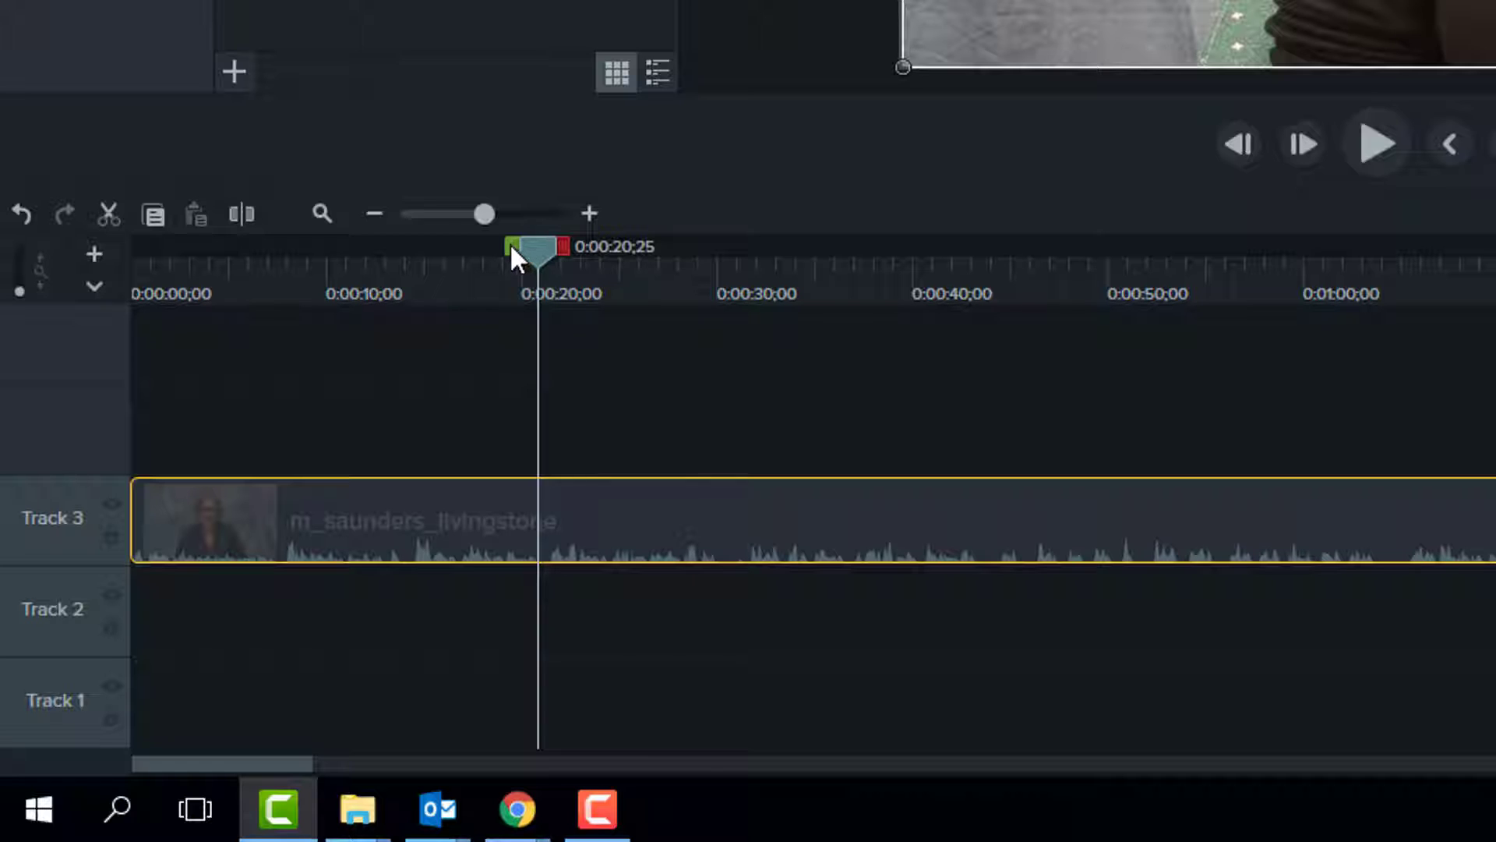
drag(512, 249, 4, 257)
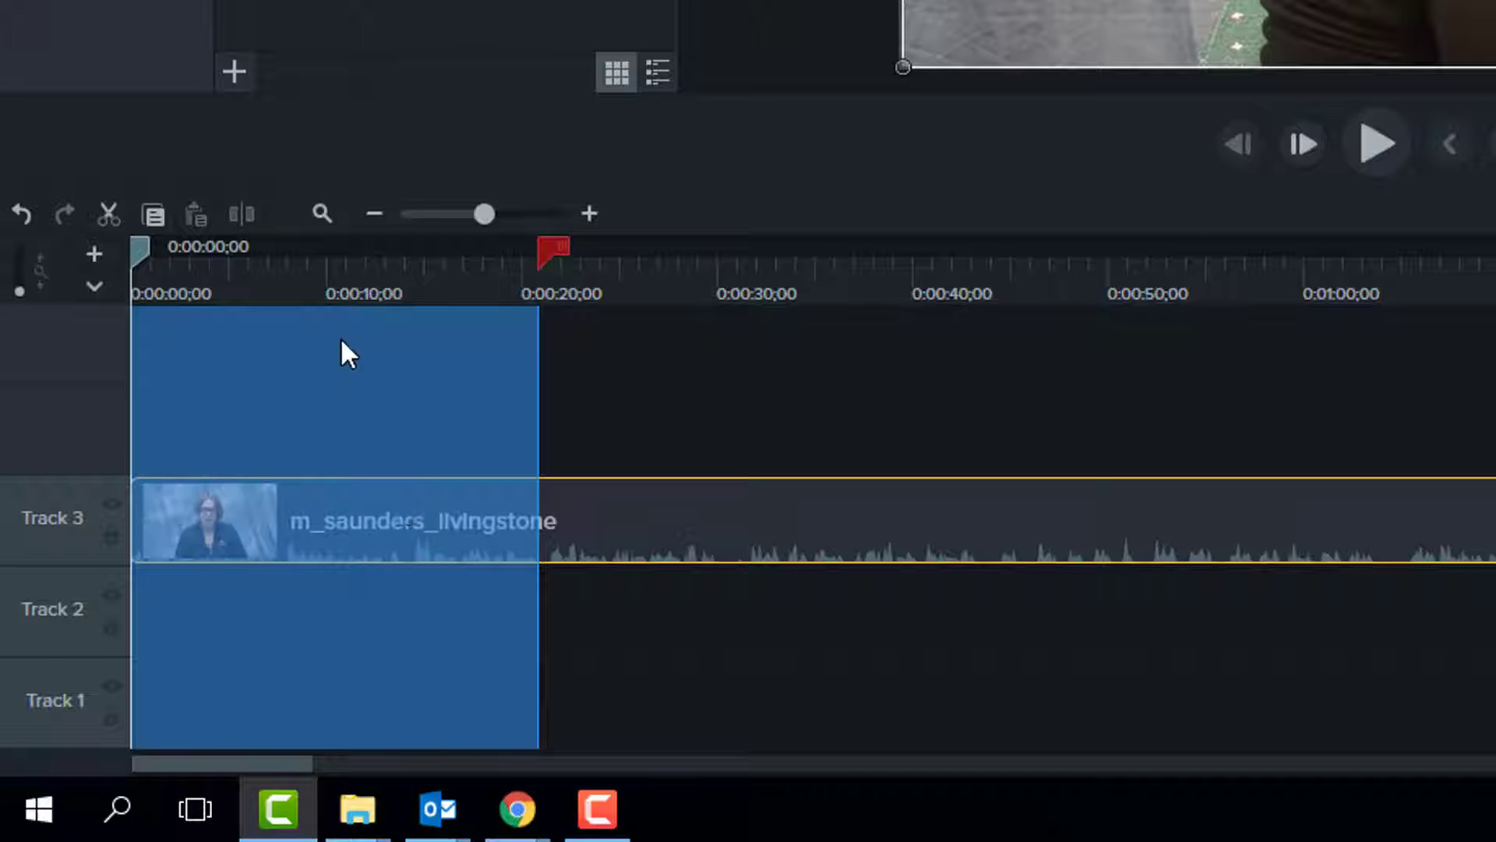
click(109, 213)
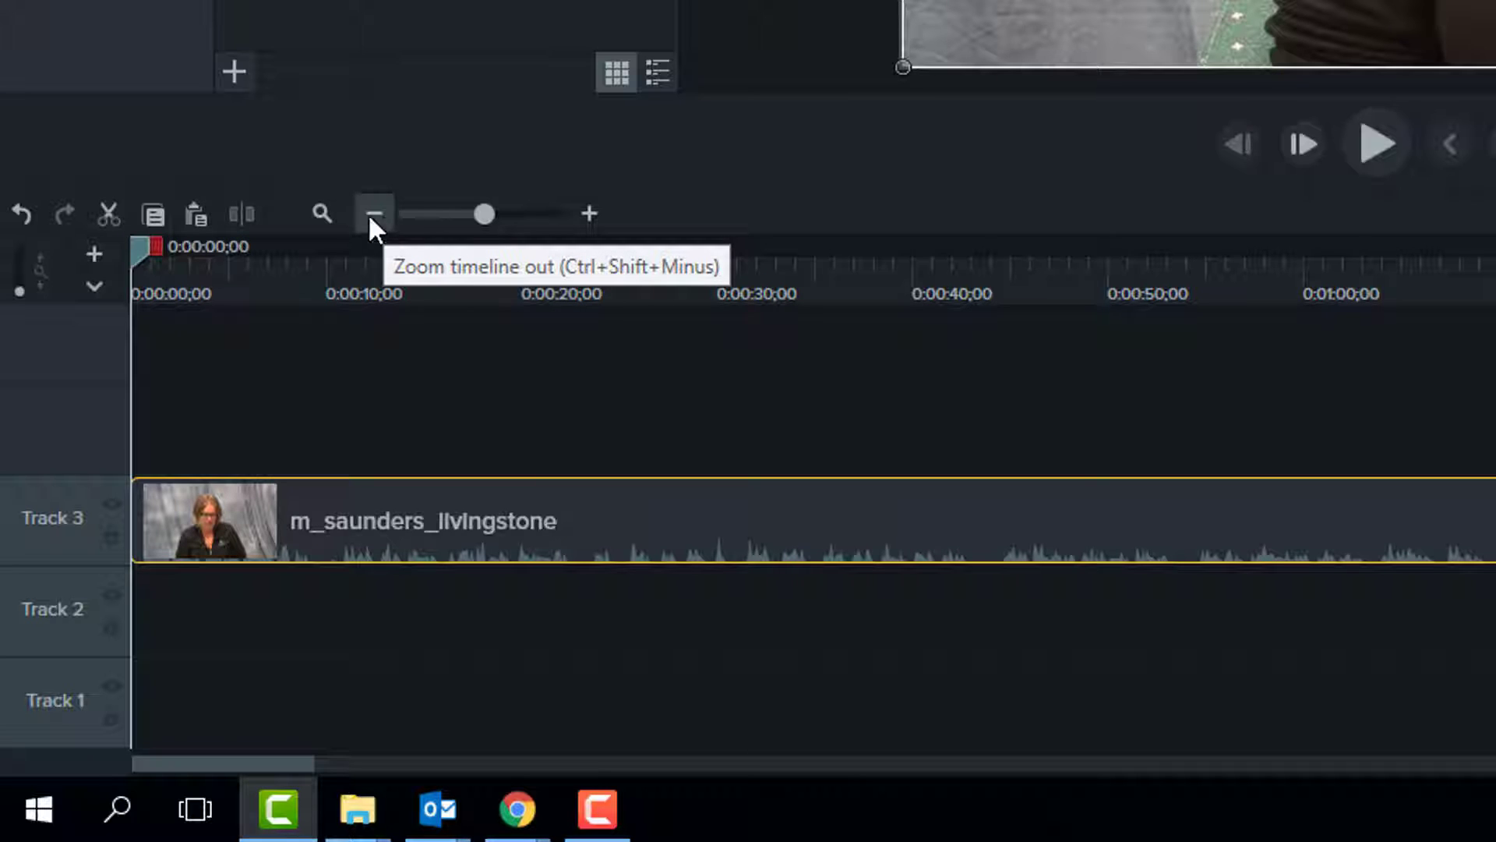
Cut the clip's ending from 0:16:37;07 to 0:17:16;29 and move the playhead to 0:07:11;18
click(426, 215)
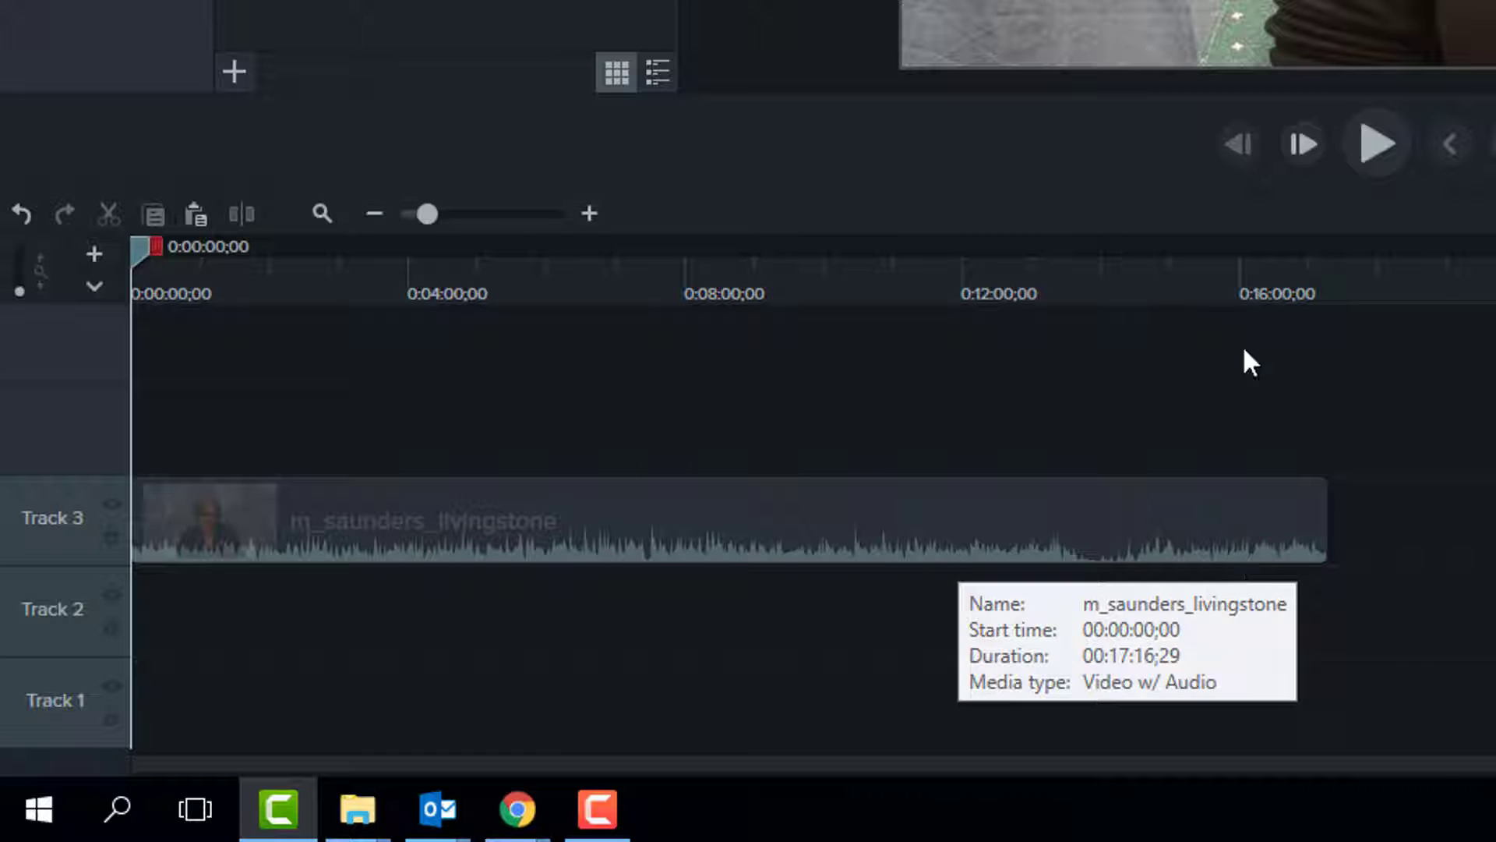
drag(1308, 268, 1348, 250)
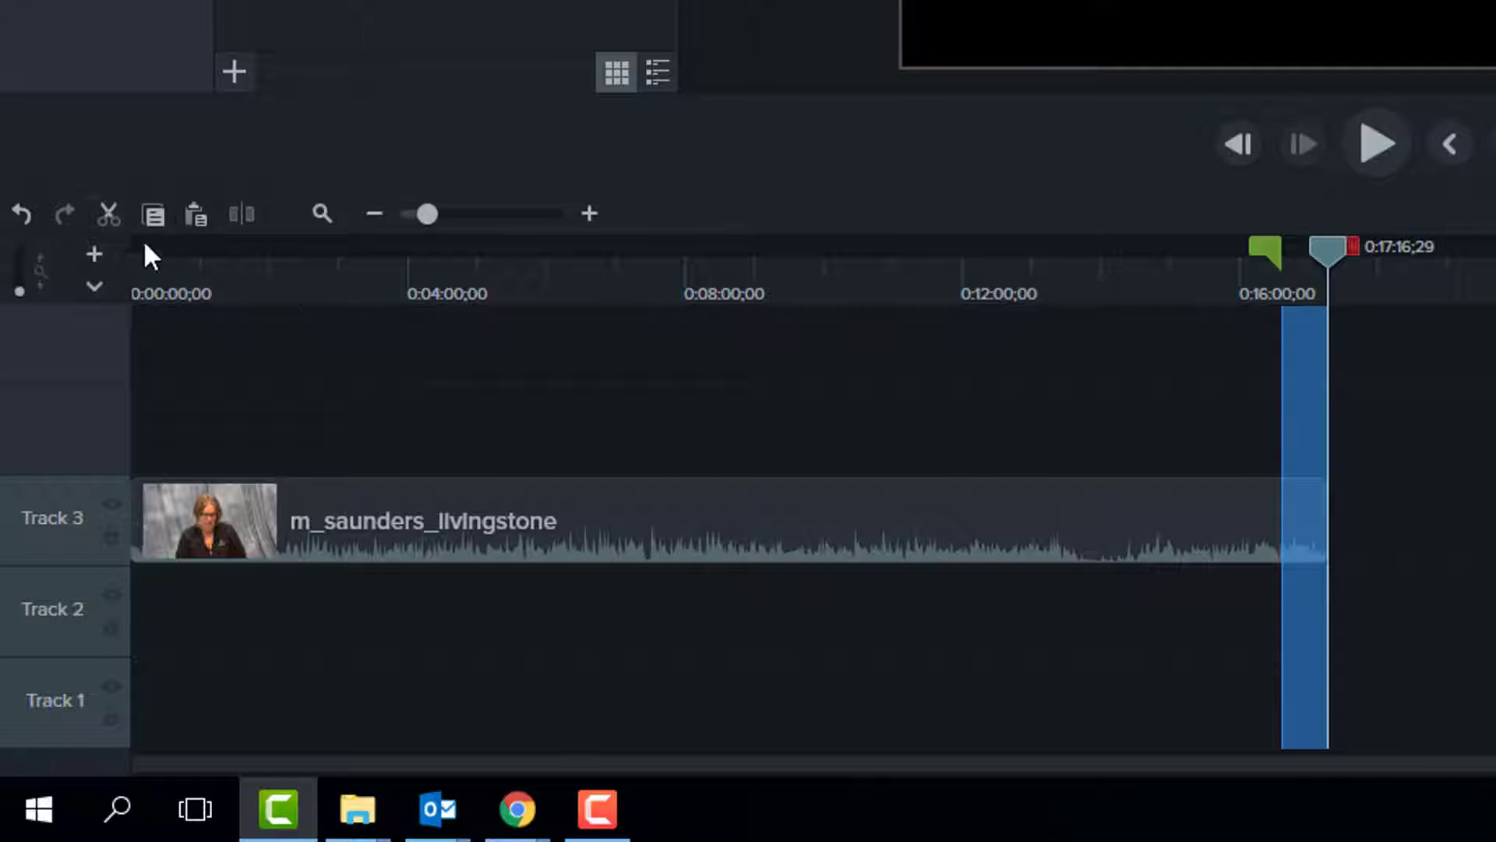
click(99, 221)
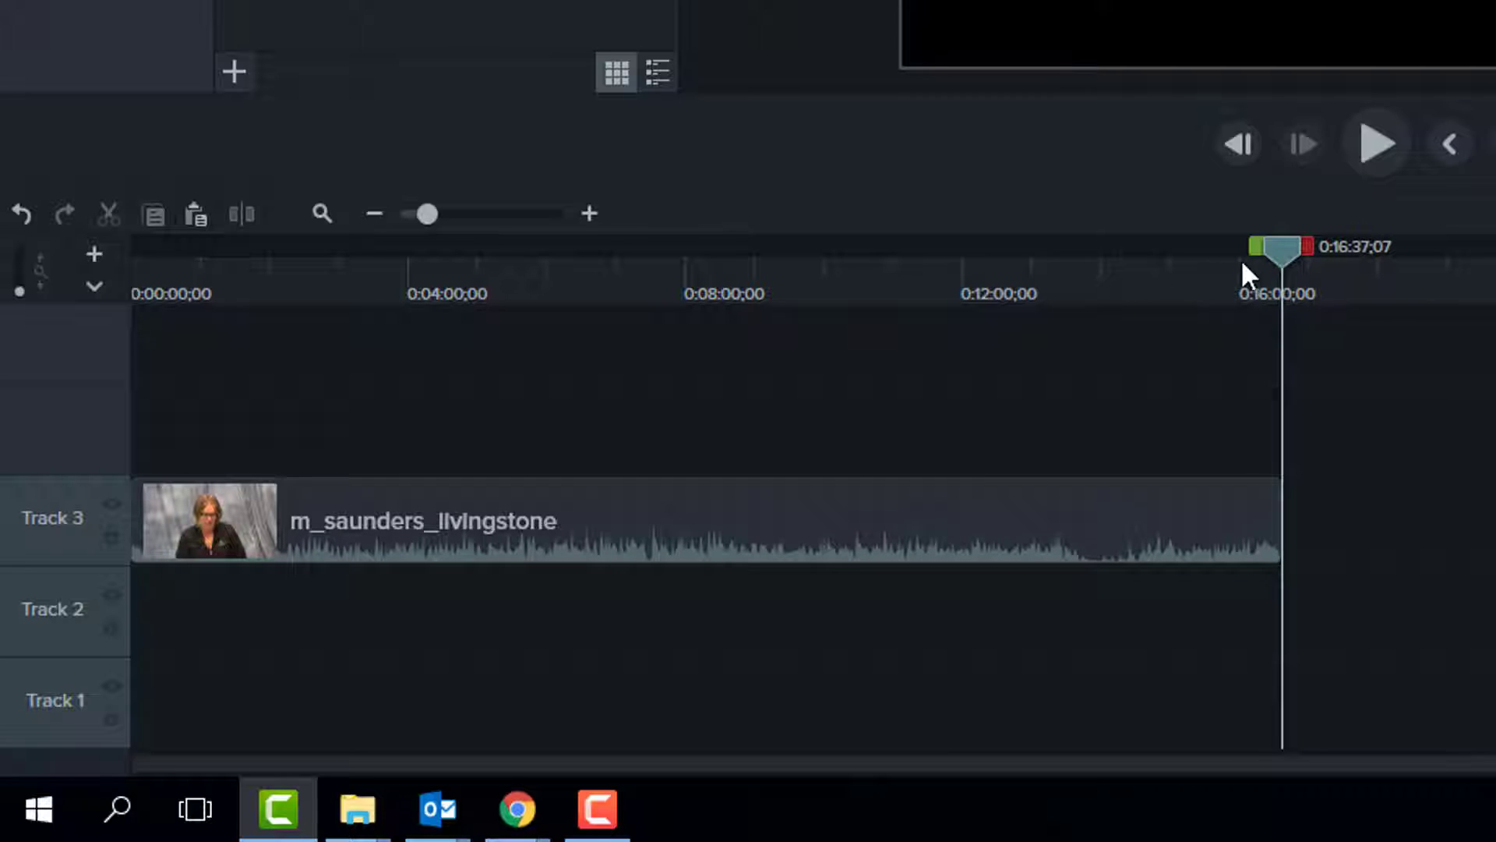
drag(1278, 265, 1191, 325)
click(622, 340)
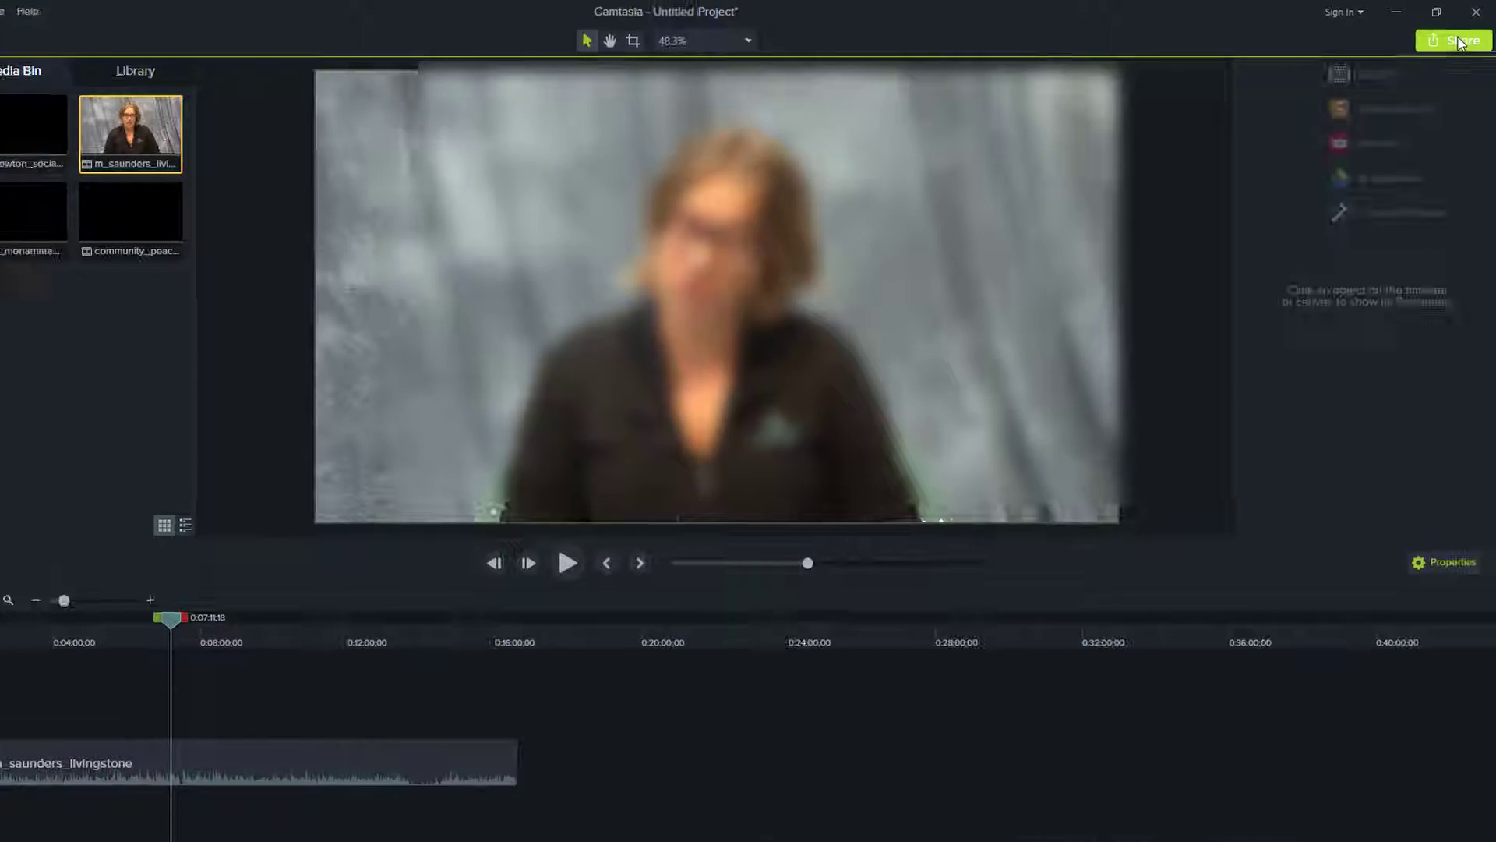
Start producing the video as a local file with the MP4 only (up to 1080p) preset
click(1456, 42)
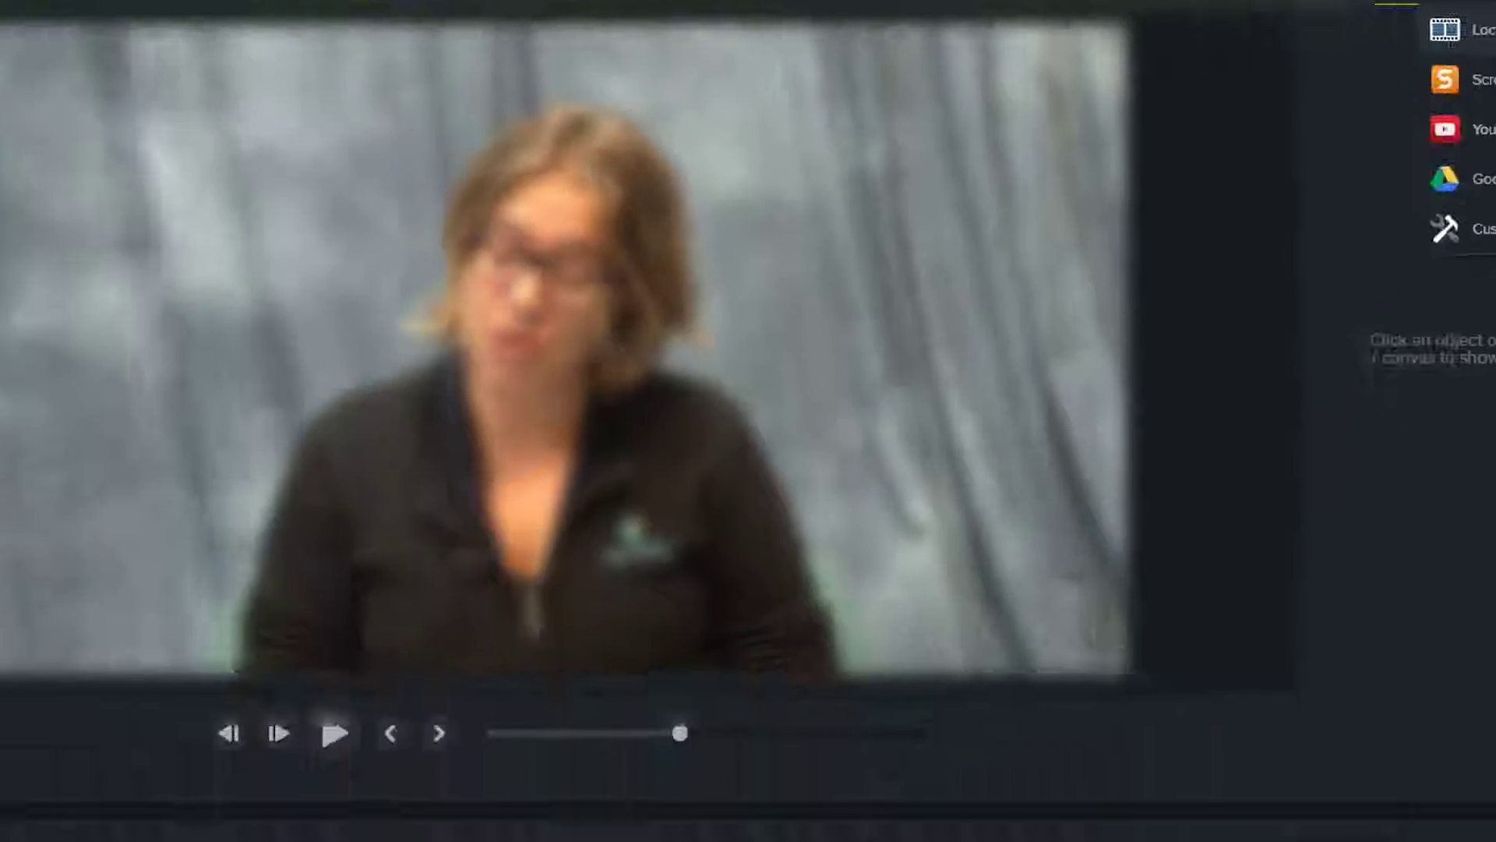
click(1316, 137)
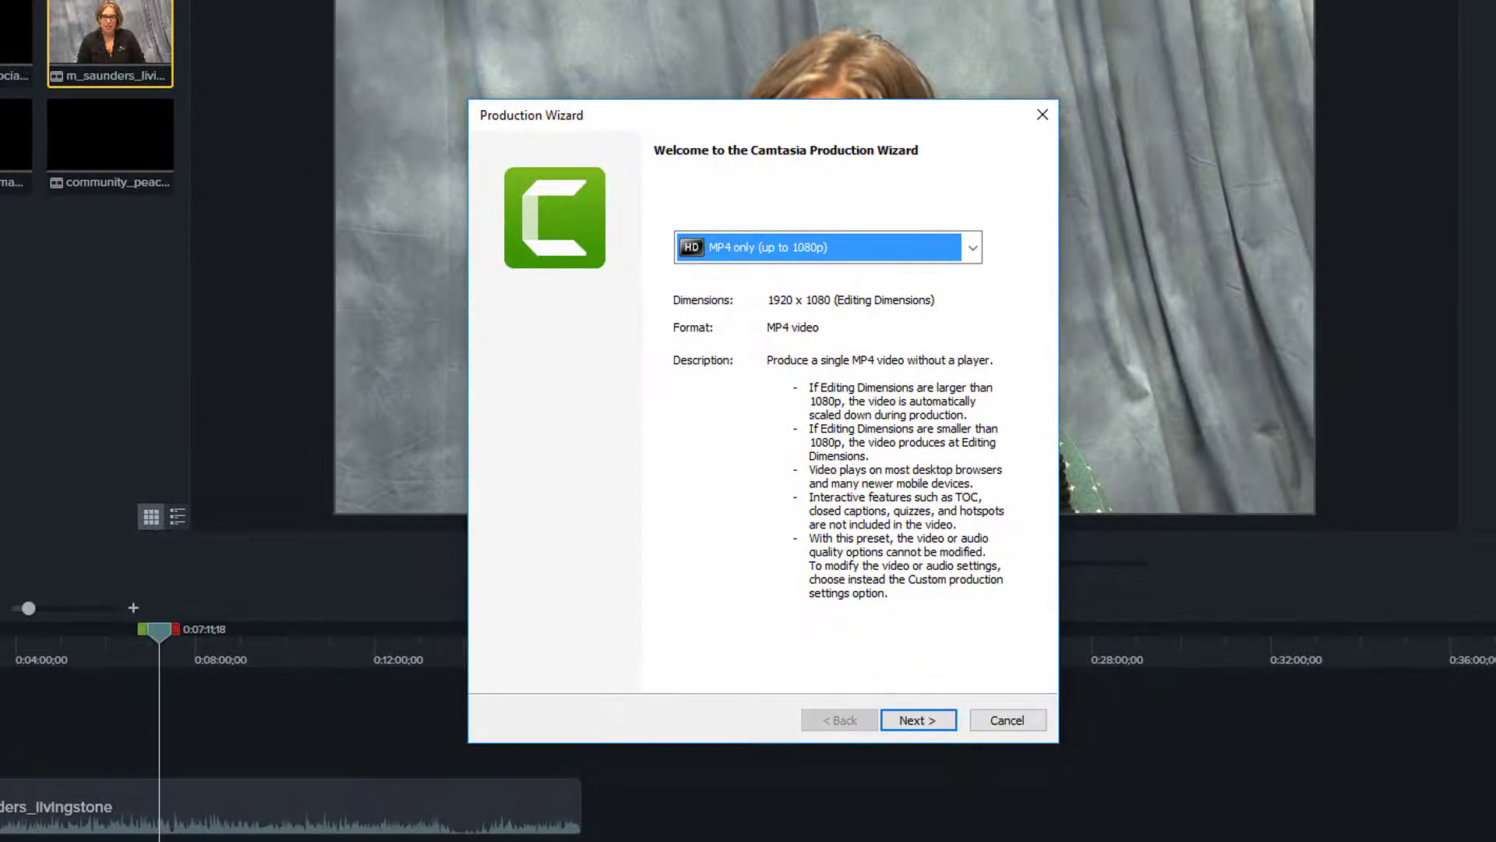
click(973, 248)
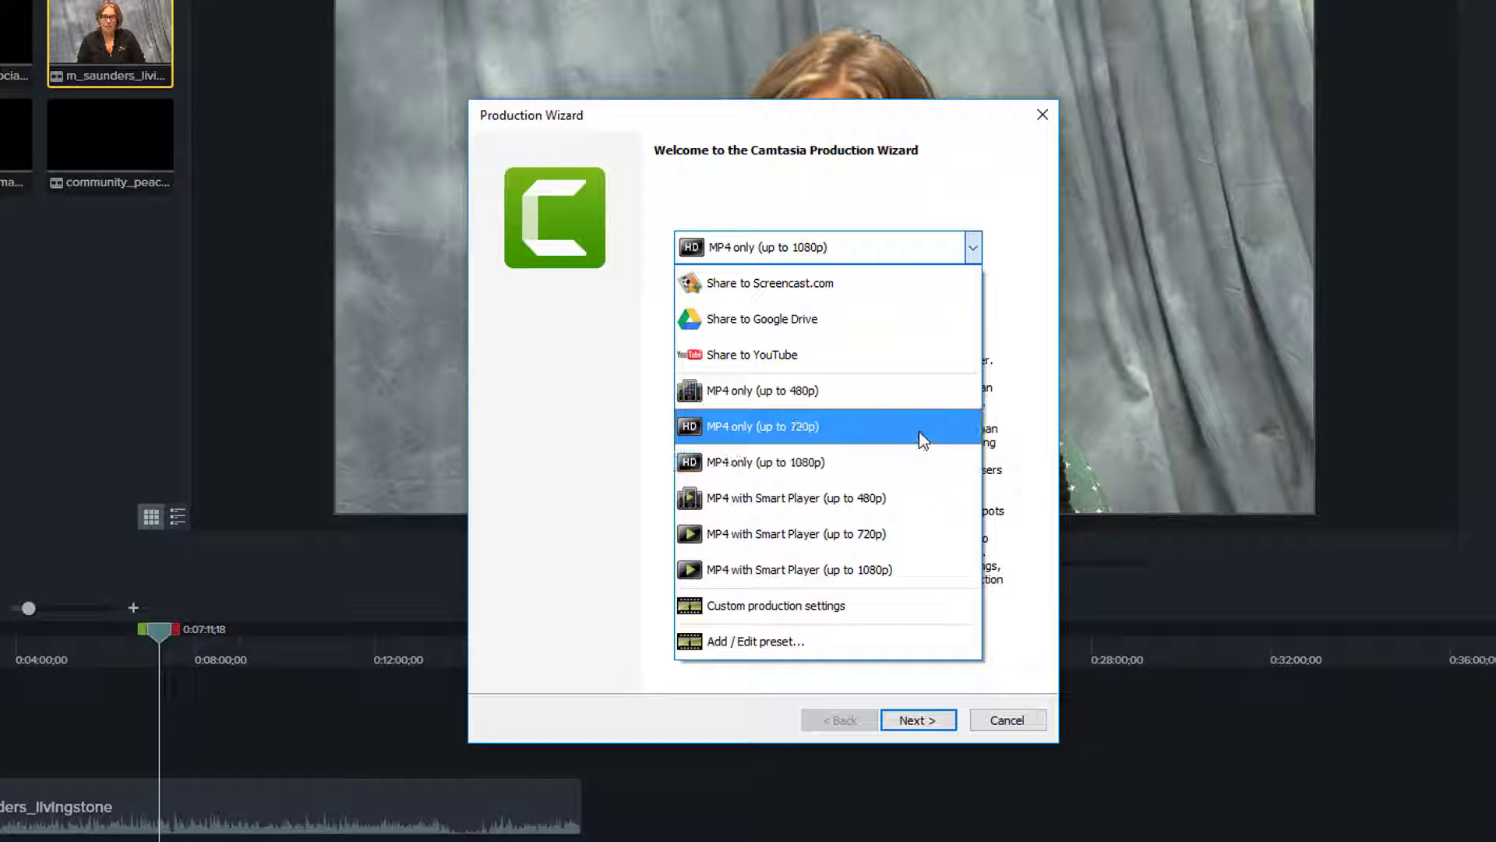
click(832, 468)
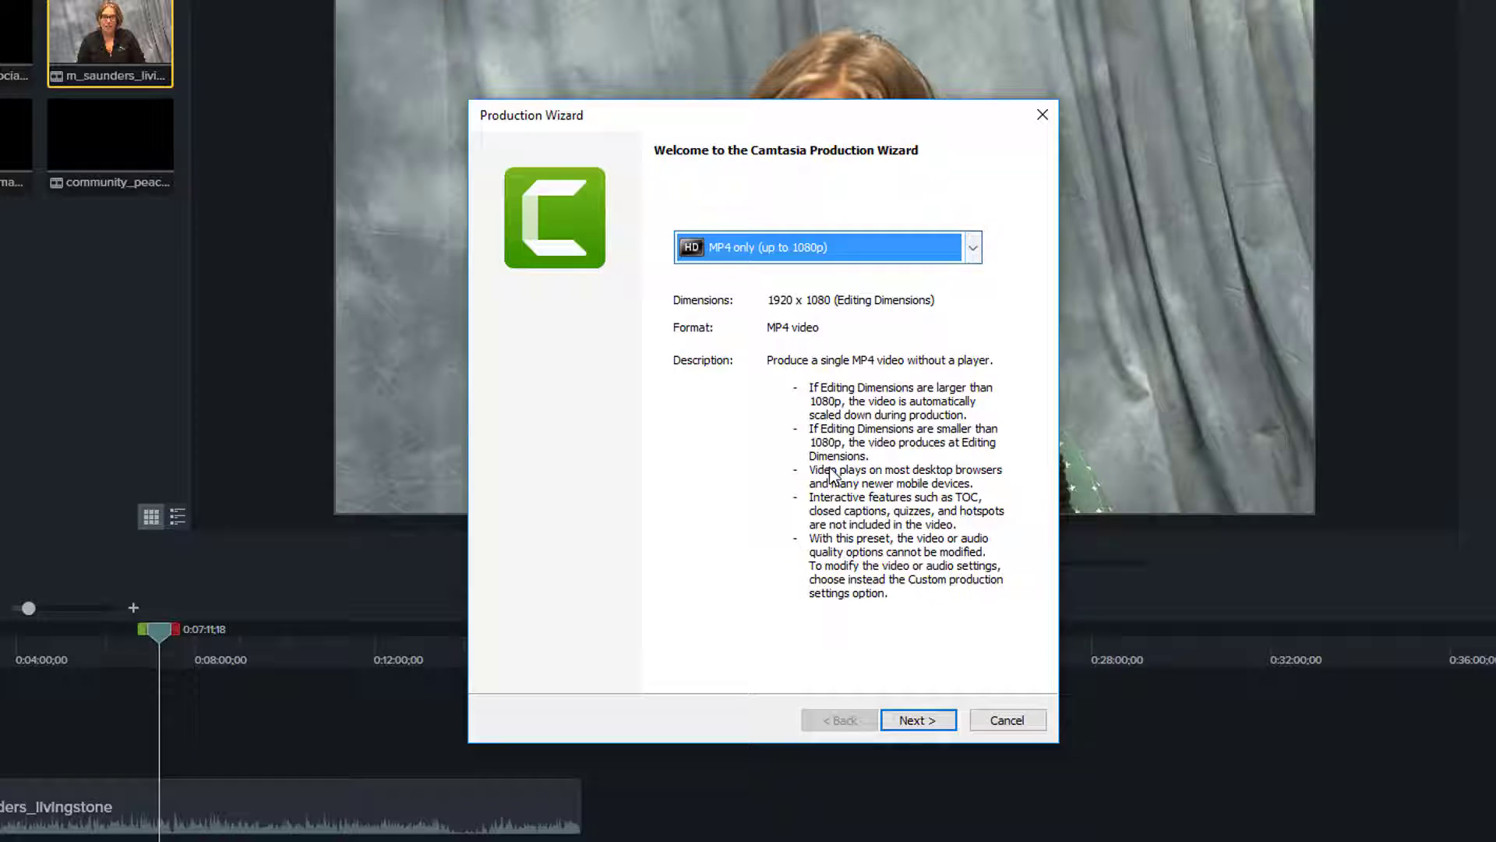
click(909, 713)
click(992, 301)
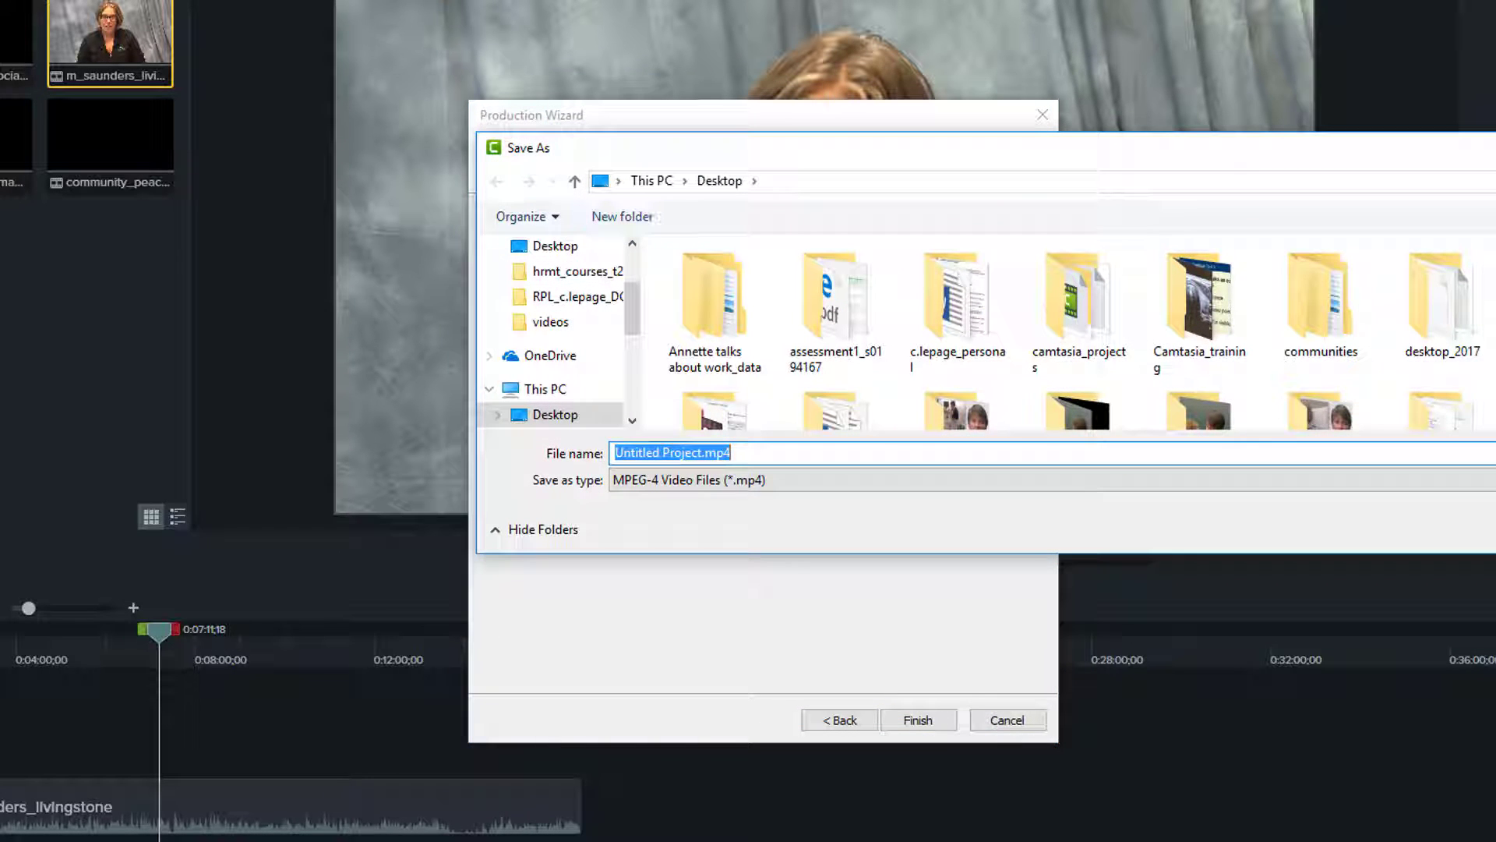
drag(624, 148, 491, 148)
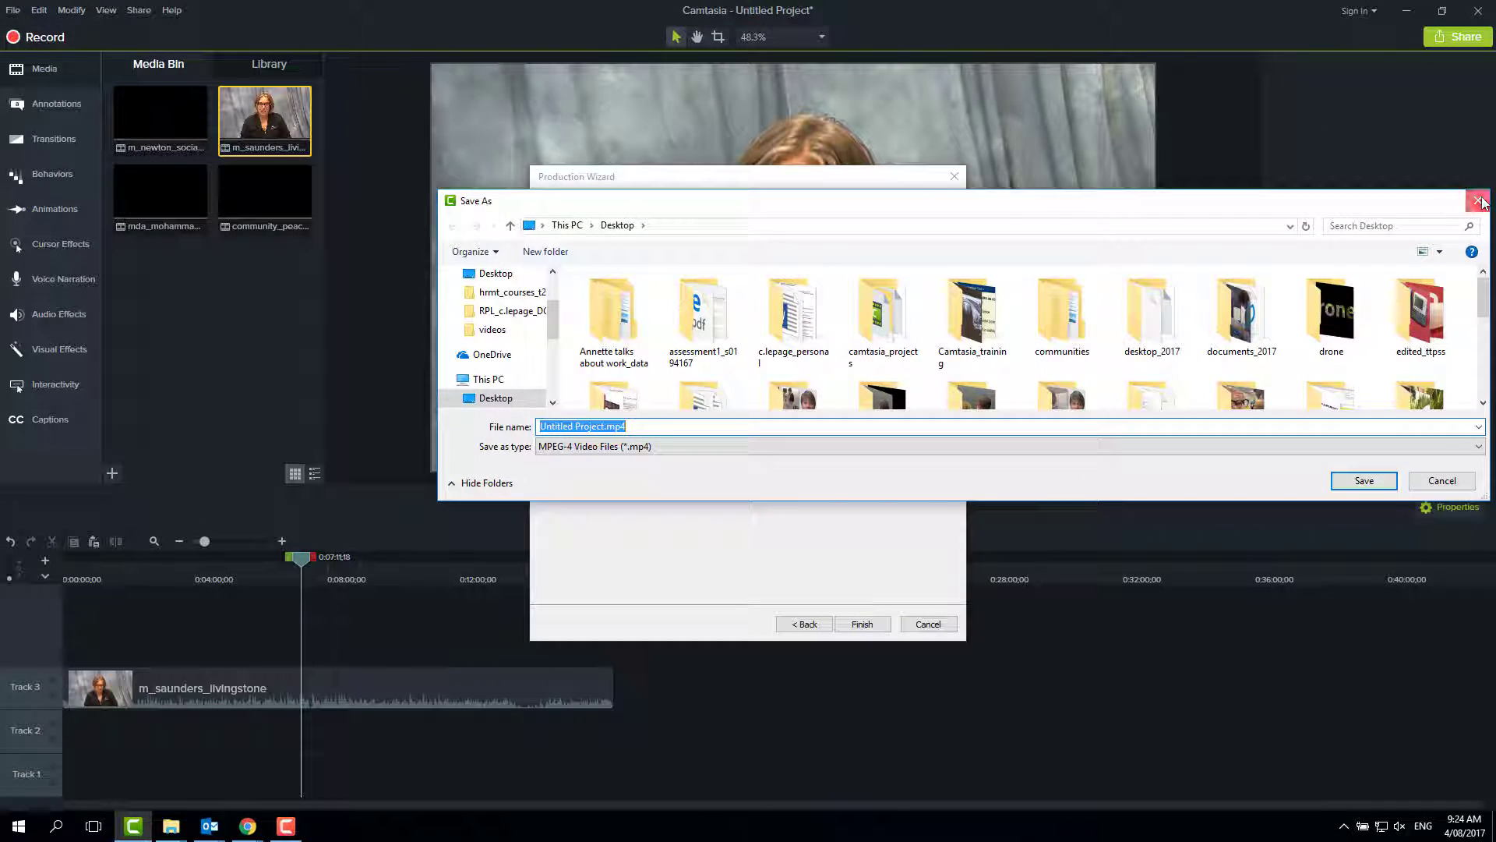
click(1481, 201)
Render the production as 2017_ltd_interview_1 without organizing the produced files into sub-folders
triple_click(675, 280)
text(2017_ltd_interview_1)
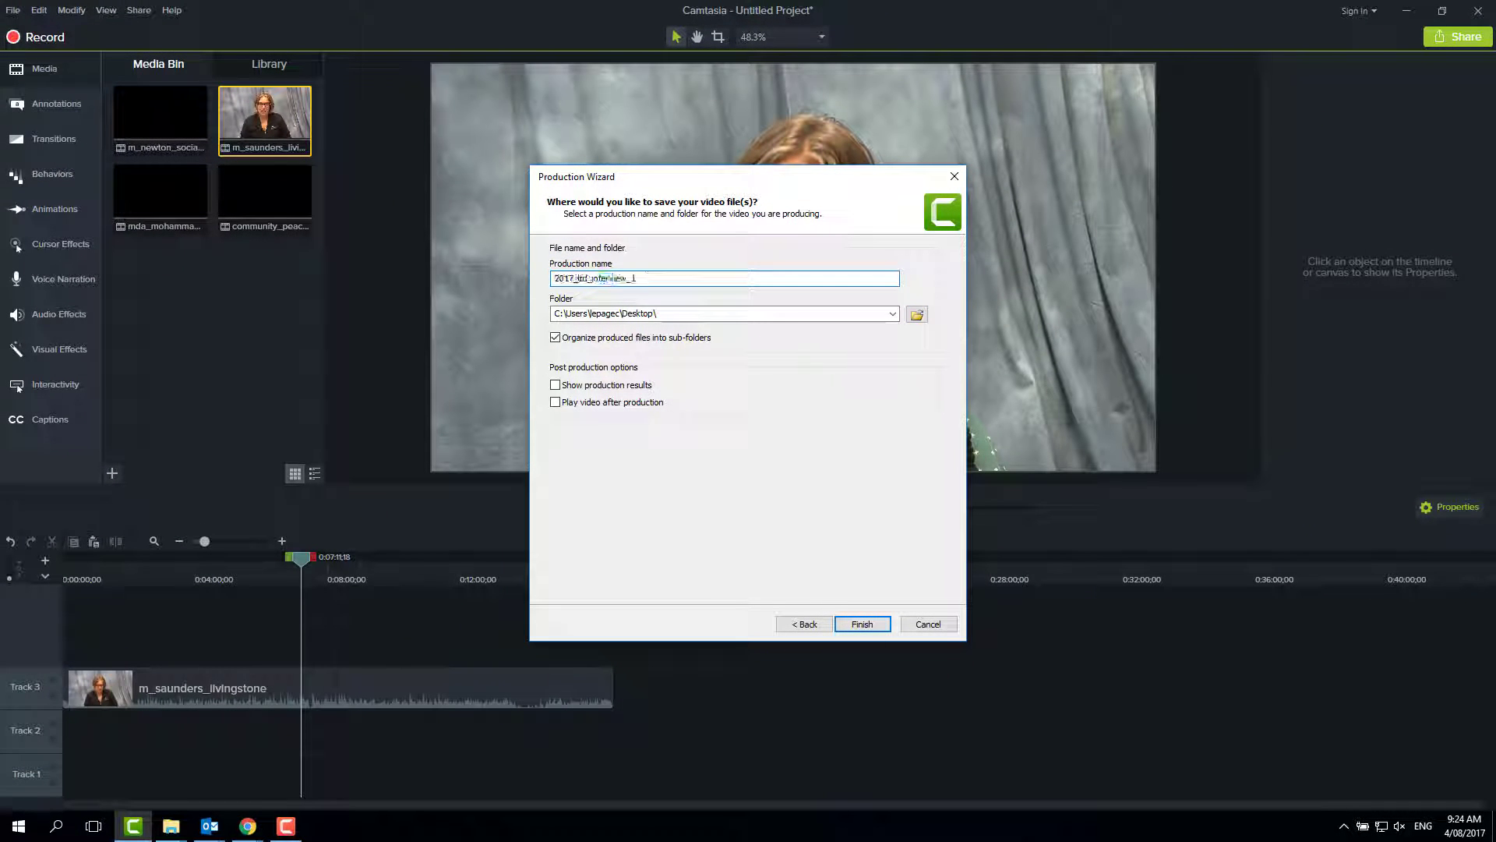
click(555, 337)
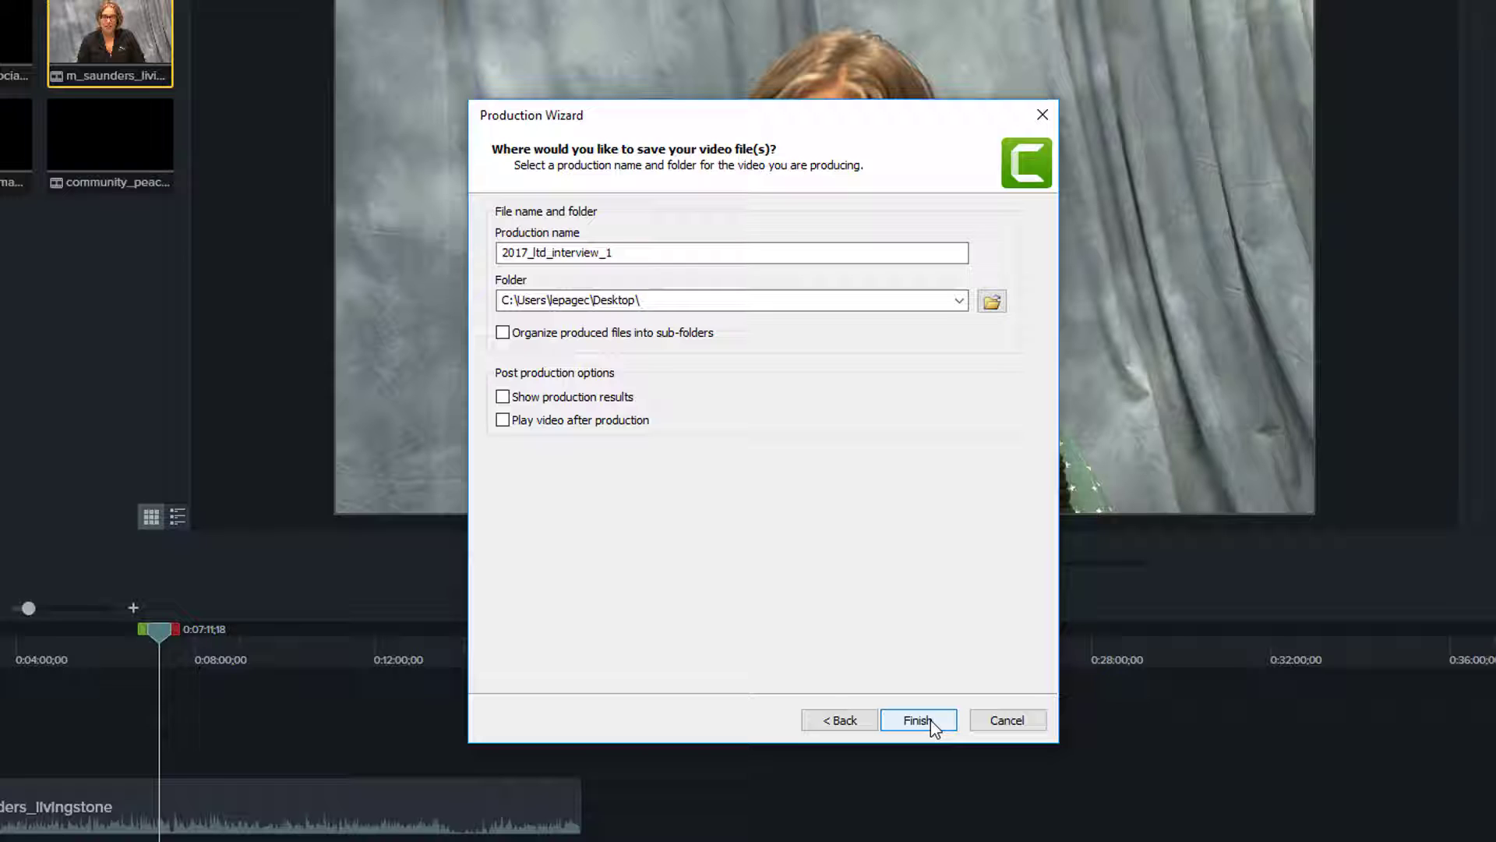
click(930, 721)
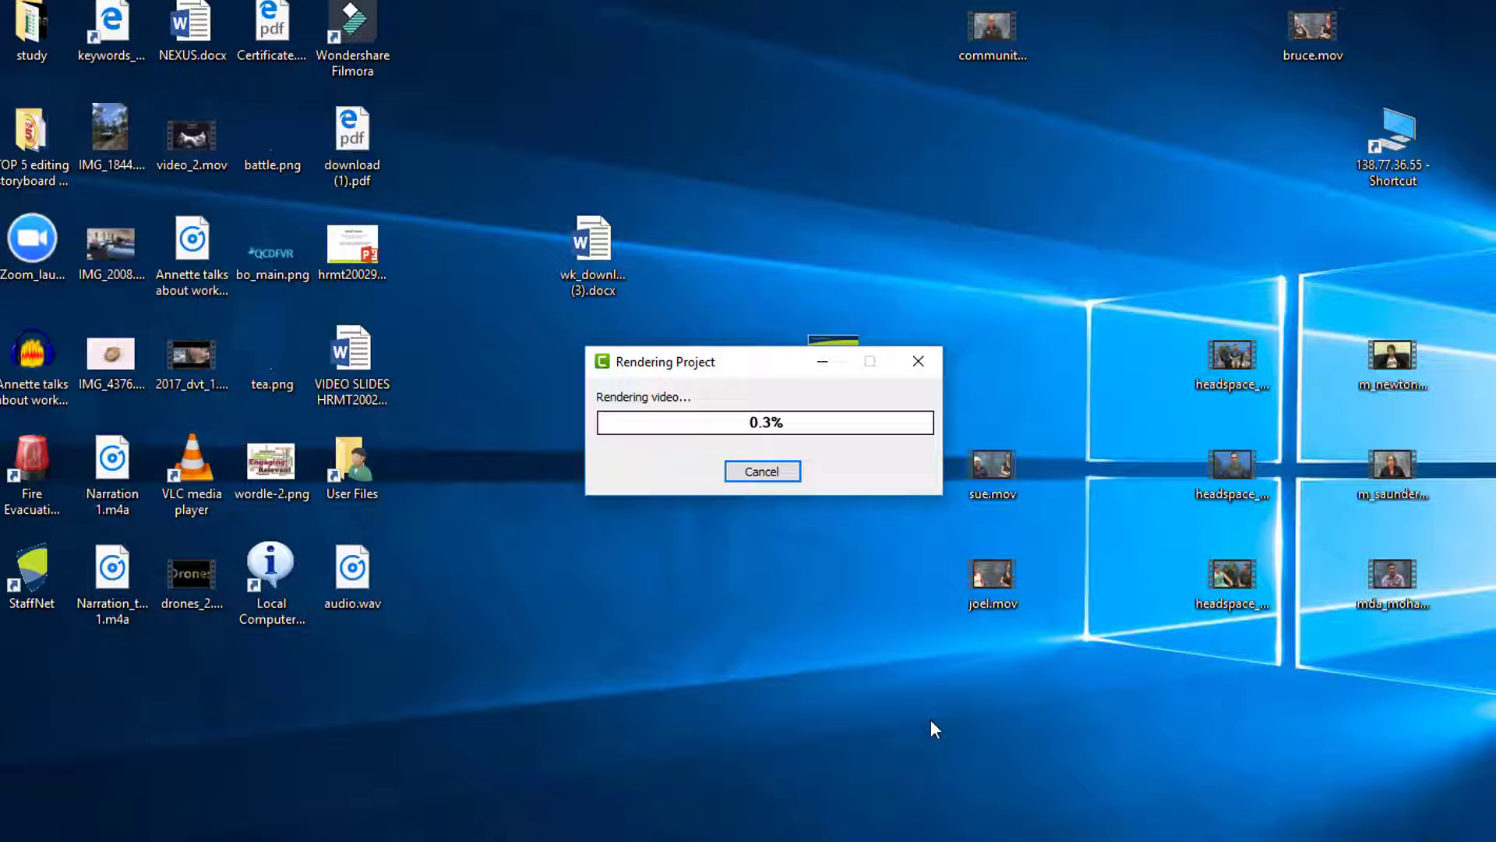